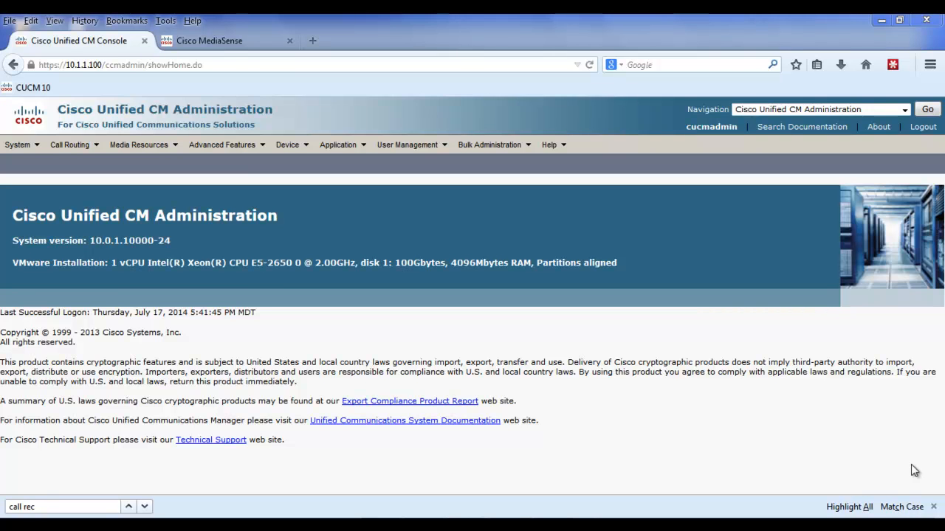
# Start a new trunk of type SIP Trunk with the SIP protocol and trunk service type None(Default).
pyautogui.click(224, 39)
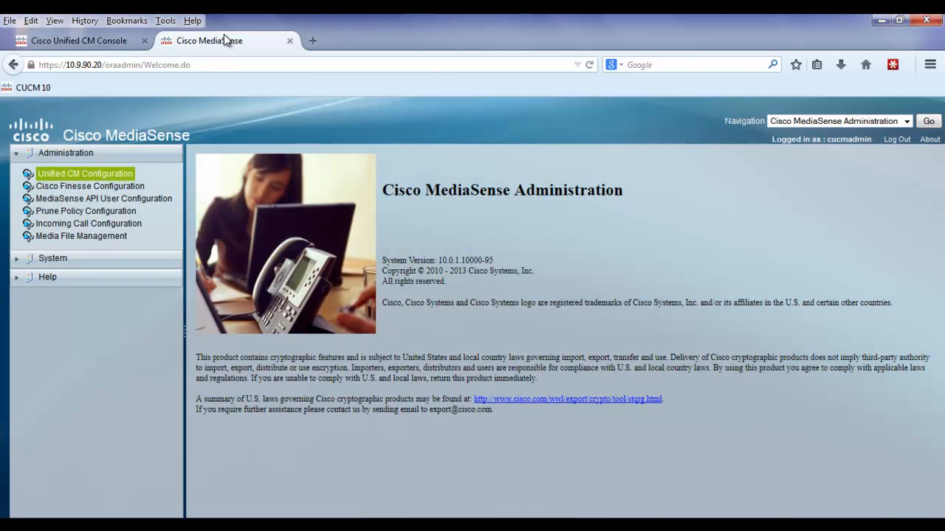
pyautogui.click(106, 46)
pyautogui.moveTo(295, 148)
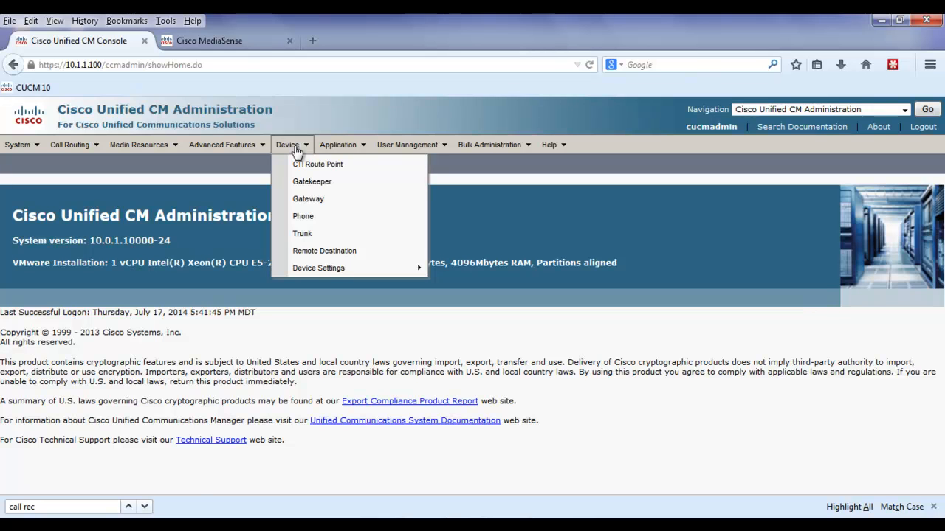
pyautogui.click(316, 235)
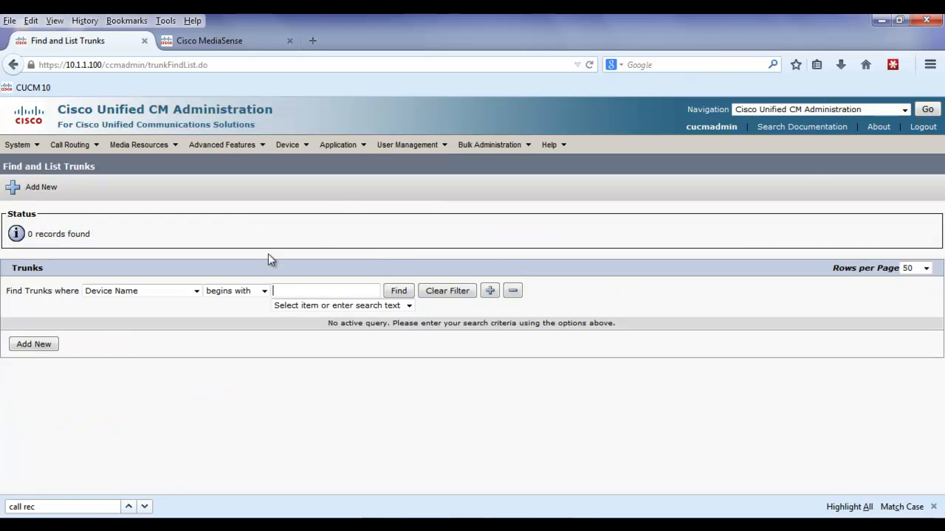
pyautogui.click(34, 346)
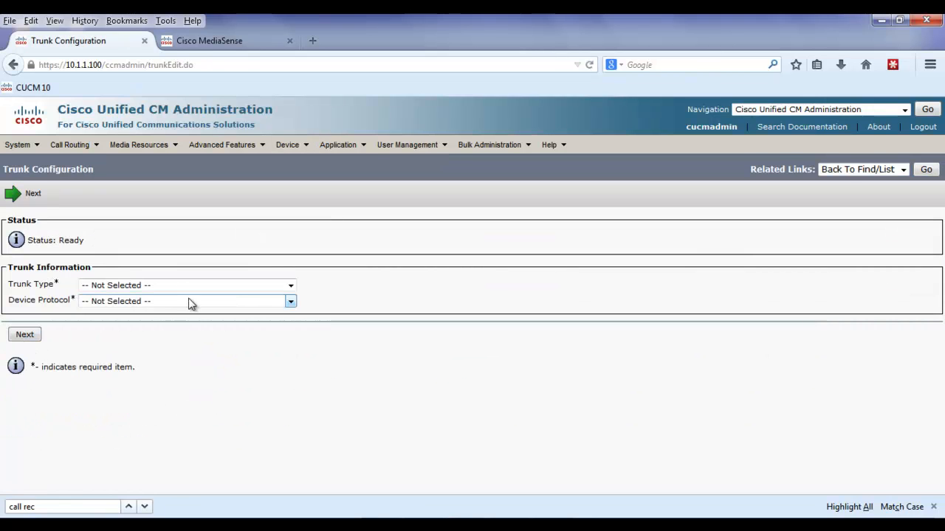
pyautogui.click(187, 288)
pyautogui.click(158, 340)
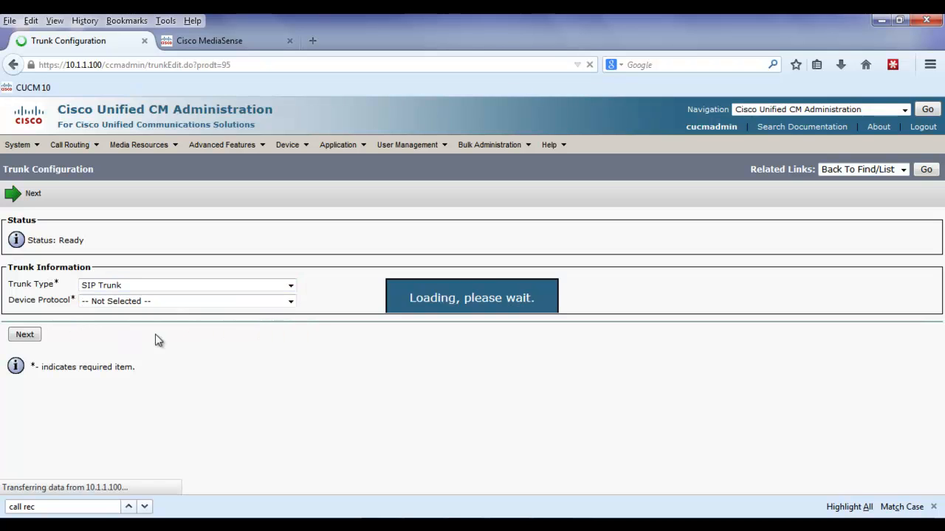
pyautogui.click(26, 351)
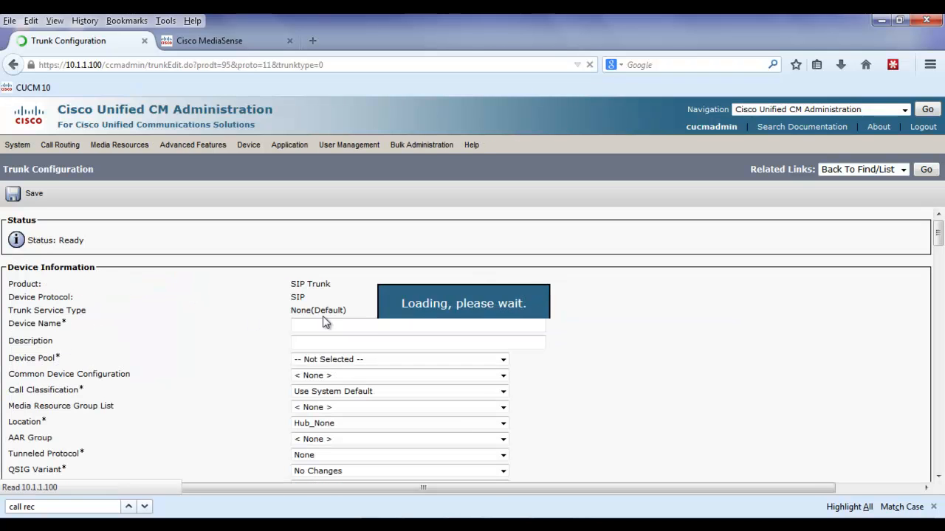
# Name the trunk MediaSense, describe it as "SIP to MediaSense" and assign it to the Default device pool.
pyautogui.write('Me')
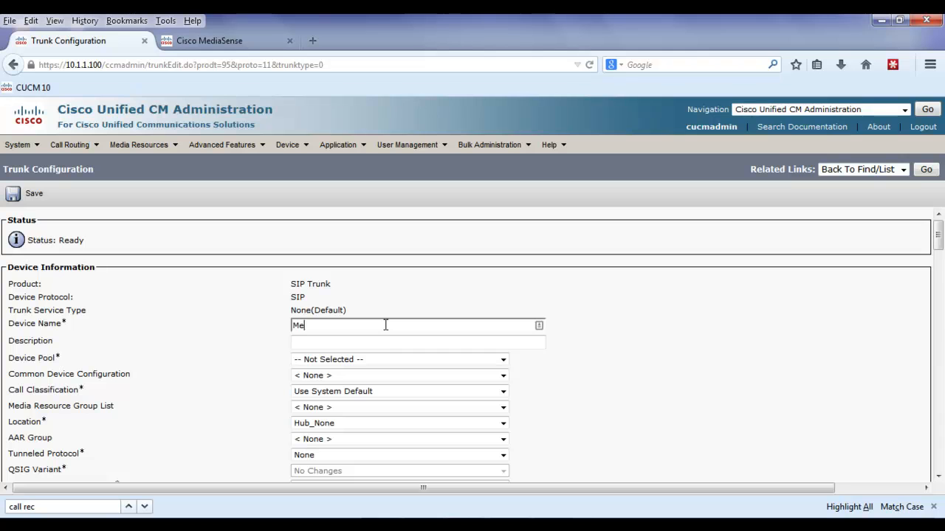
pyautogui.write('diaSense')
pyautogui.click(390, 340)
pyautogui.write('SIP to MediaS')
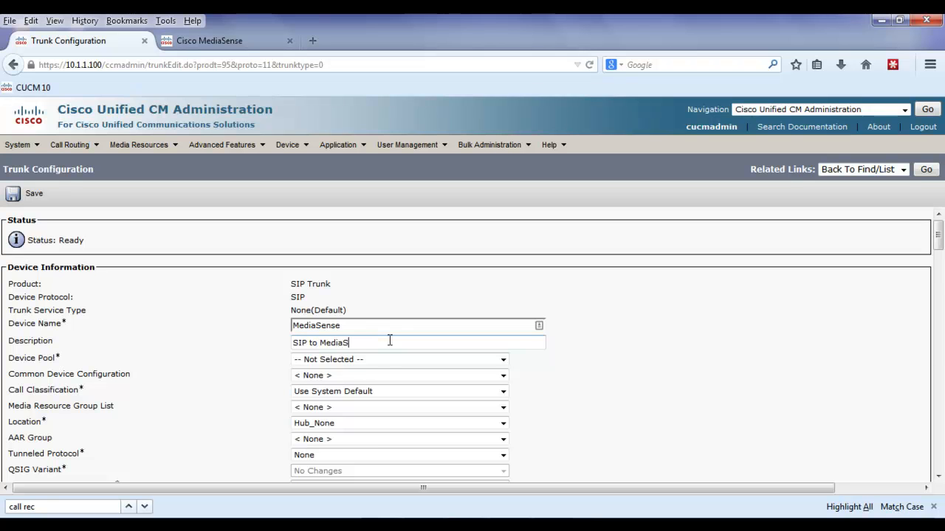
pyautogui.write('ense')
pyautogui.click(397, 359)
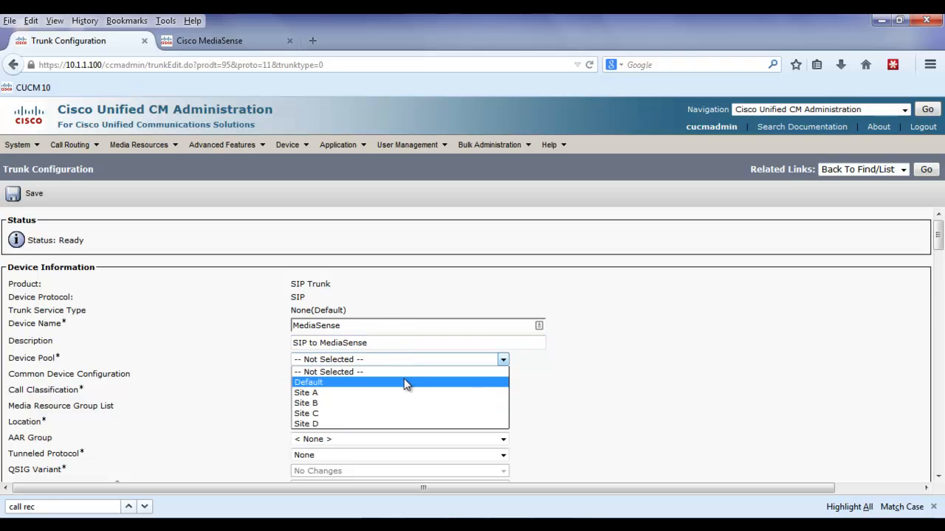
pyautogui.click(404, 380)
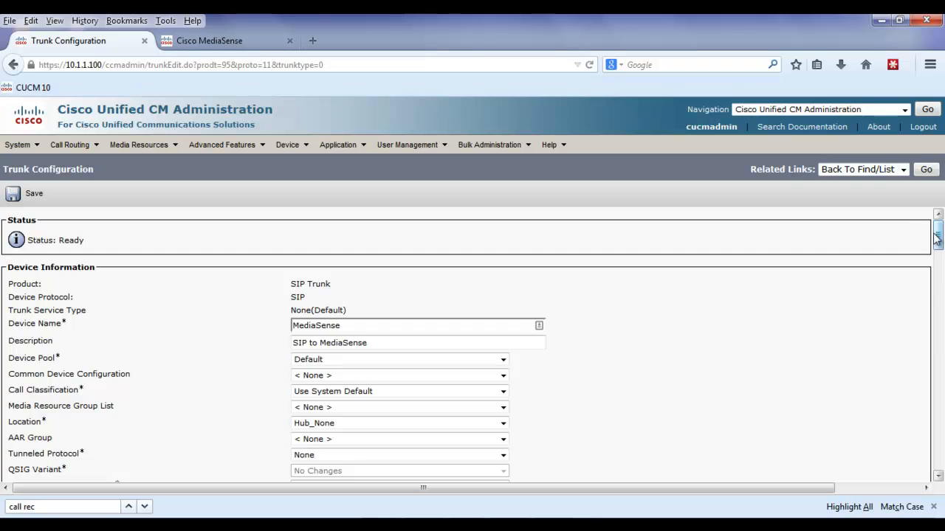
# Set the trunk's destination address to 10.9.90.20 with Non Secure SIP Trunk Profile and Standard SIP Profile, and save it.
pyautogui.moveTo(936, 238); pyautogui.dragTo(939, 420)
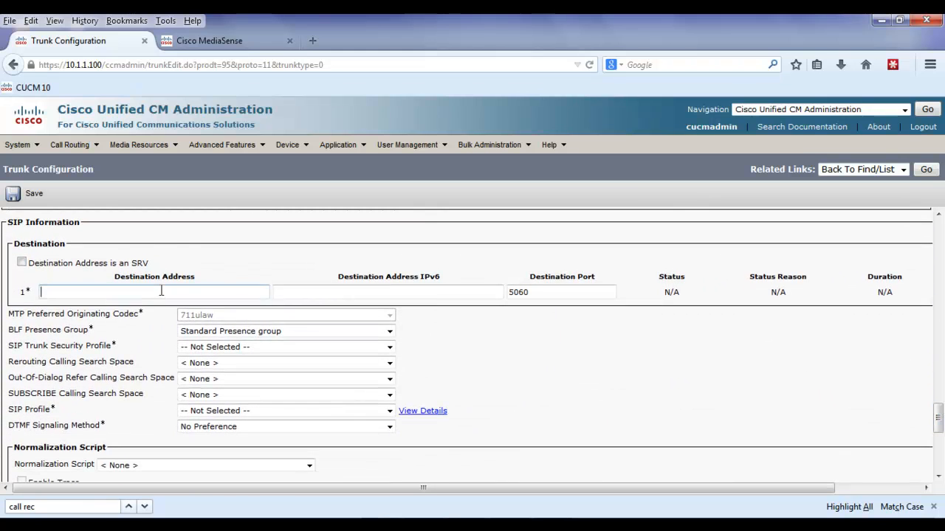
pyautogui.click(160, 291)
pyautogui.write('10.9.90.20')
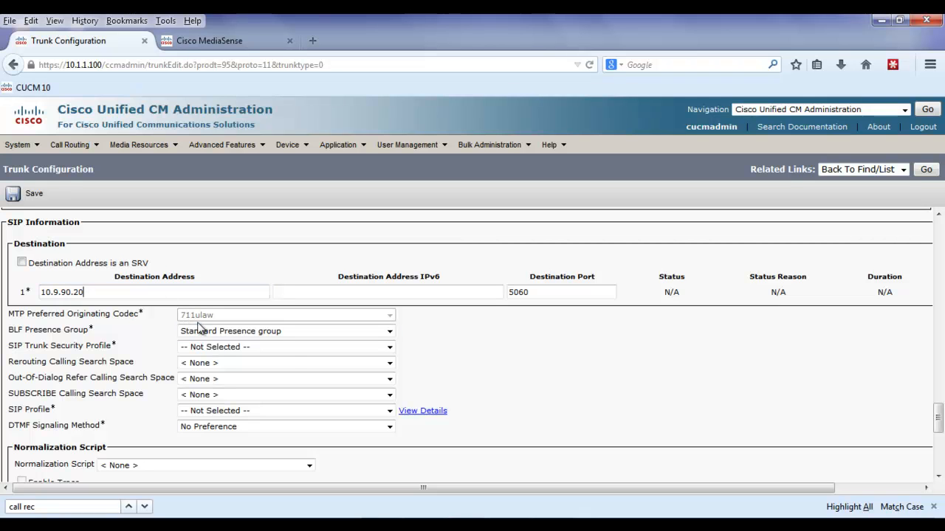
pyautogui.click(222, 347)
pyautogui.click(238, 369)
pyautogui.click(248, 411)
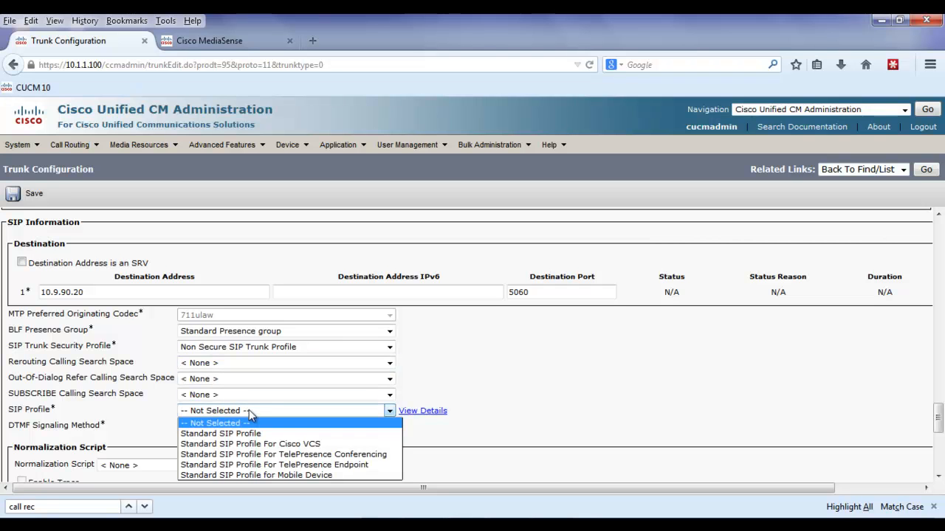
pyautogui.click(263, 434)
pyautogui.click(12, 194)
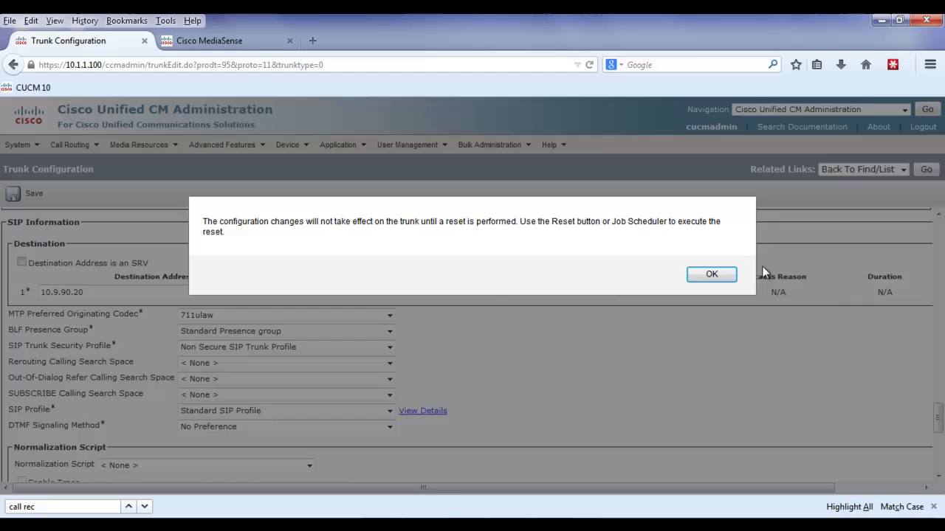
pyautogui.click(713, 275)
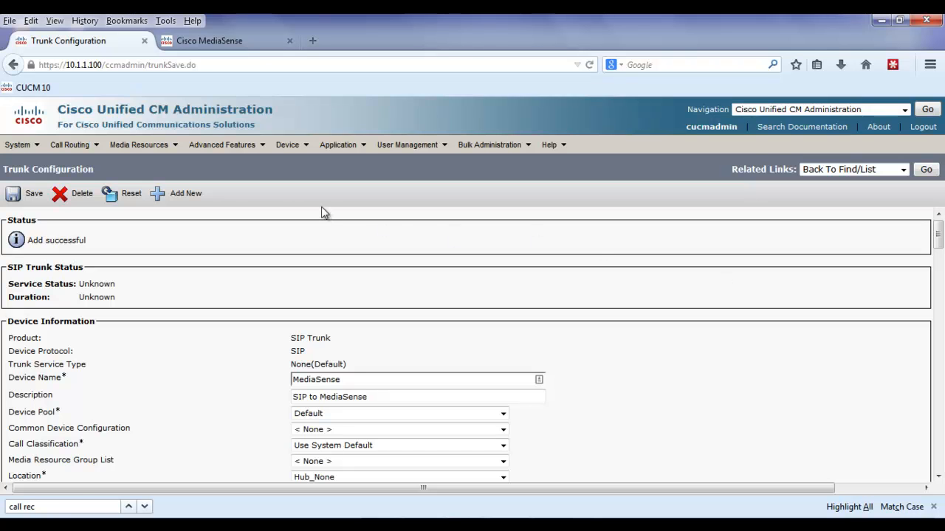
# Start a second trunk of type SIP Trunk with the SIP protocol and service type None(Default).
pyautogui.click(197, 194)
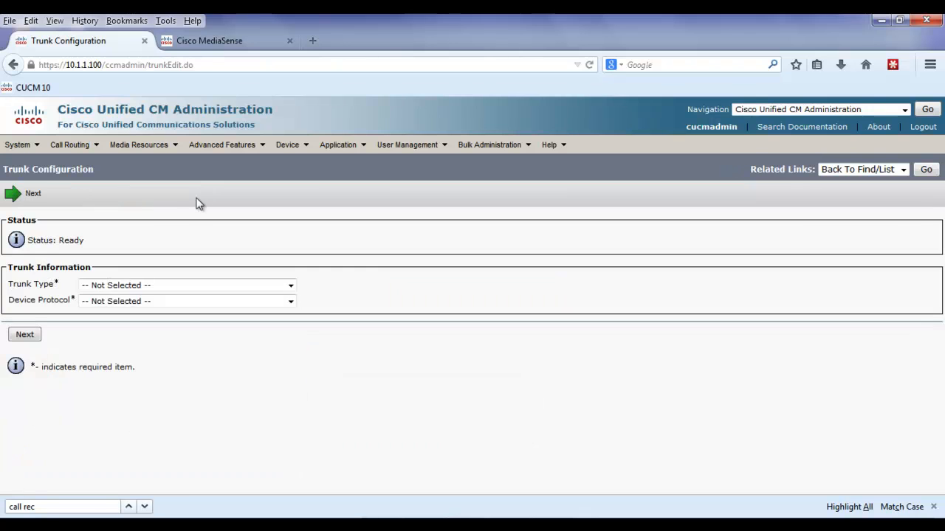
pyautogui.click(177, 285)
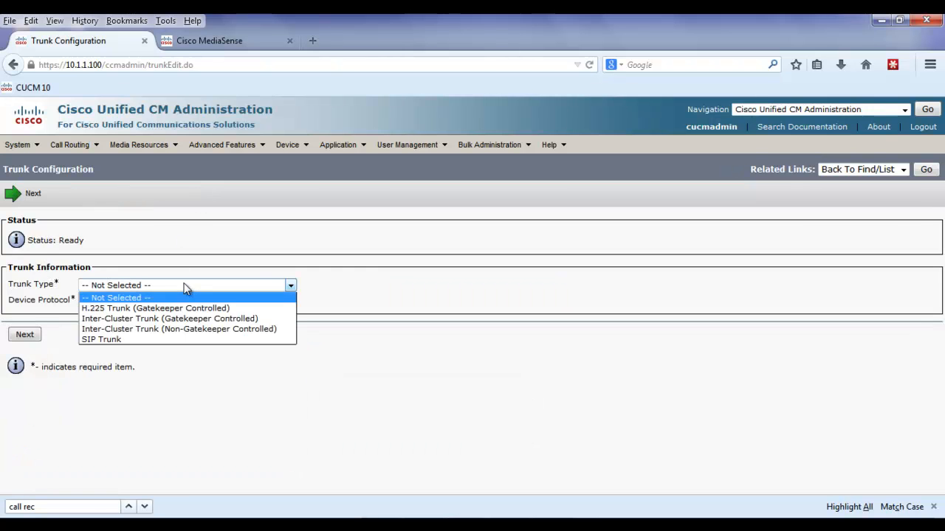
pyautogui.click(177, 339)
pyautogui.click(32, 353)
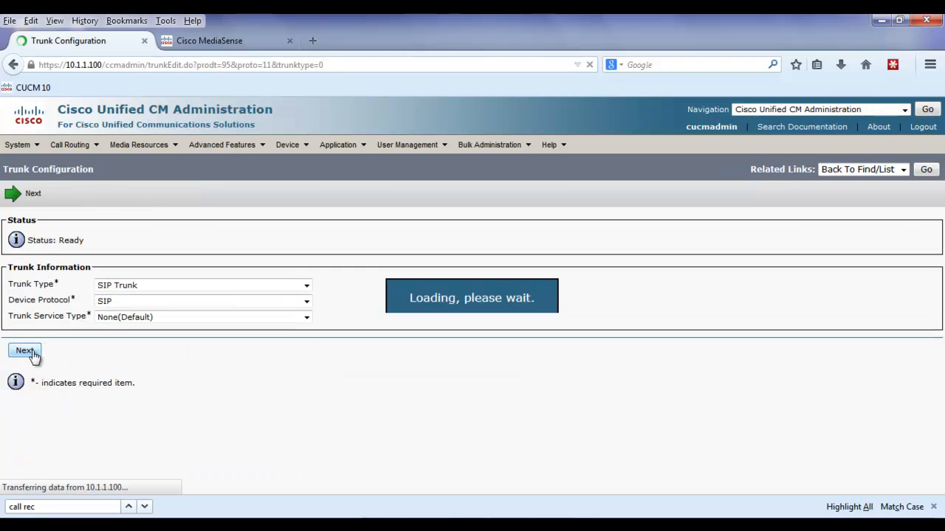
# Name the second trunk PSTN-GW, describe it as "SIP to PSTN" and assign it to the Default device pool.
pyautogui.click(304, 330)
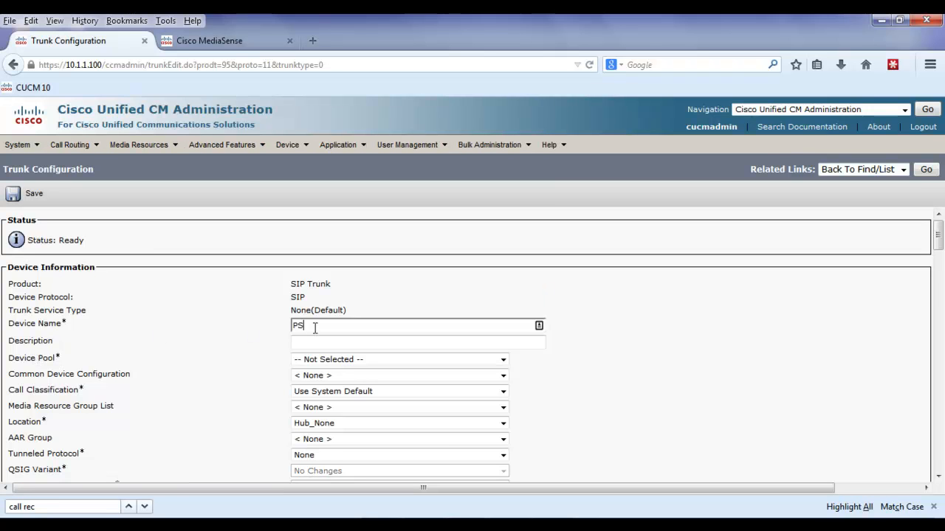
pyautogui.write('PSTN')
pyautogui.write('G')
pyautogui.click(324, 342)
pyautogui.press('BackSpace')
pyautogui.press('BackSpace')
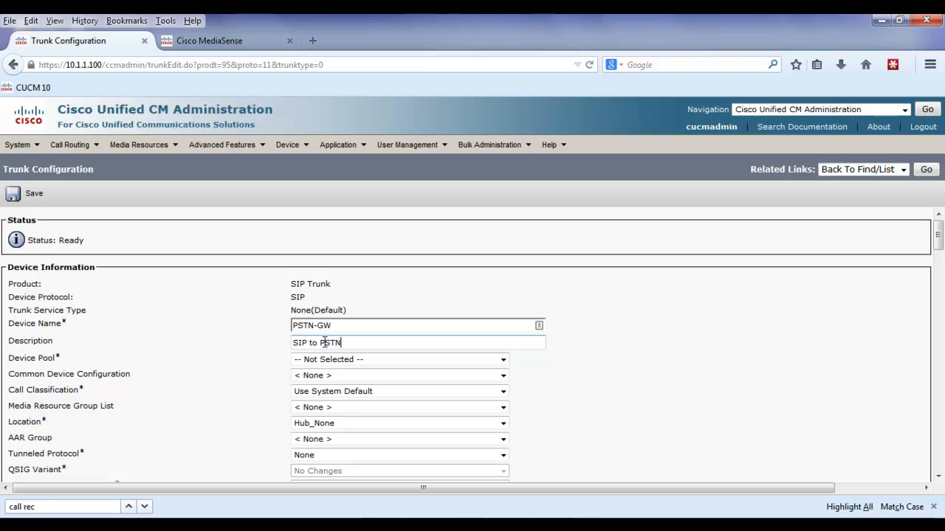
pyautogui.click(339, 360)
pyautogui.click(347, 383)
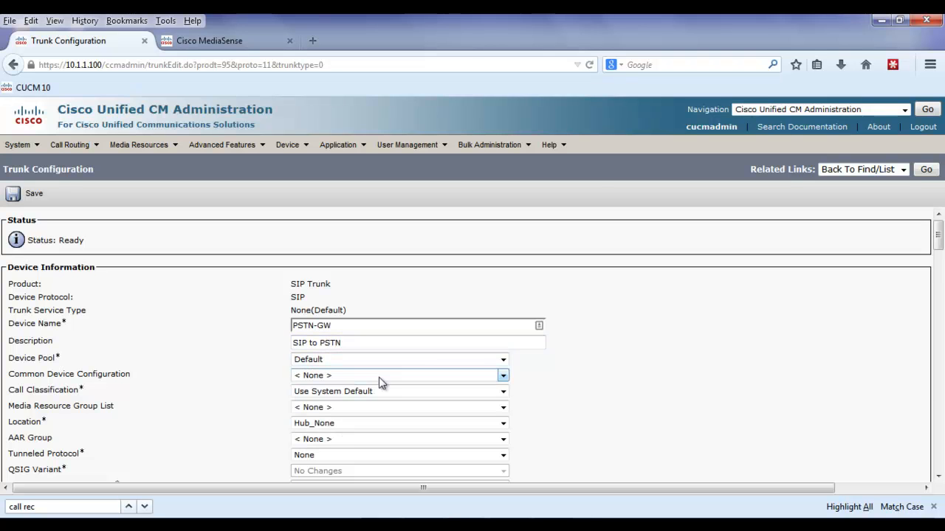
# Set the PSTN trunk's destination address to 10.250.250.201 with Non Secure SIP Trunk Profile and Standard SIP Profile, and save it.
pyautogui.moveTo(938, 234); pyautogui.dragTo(863, 419)
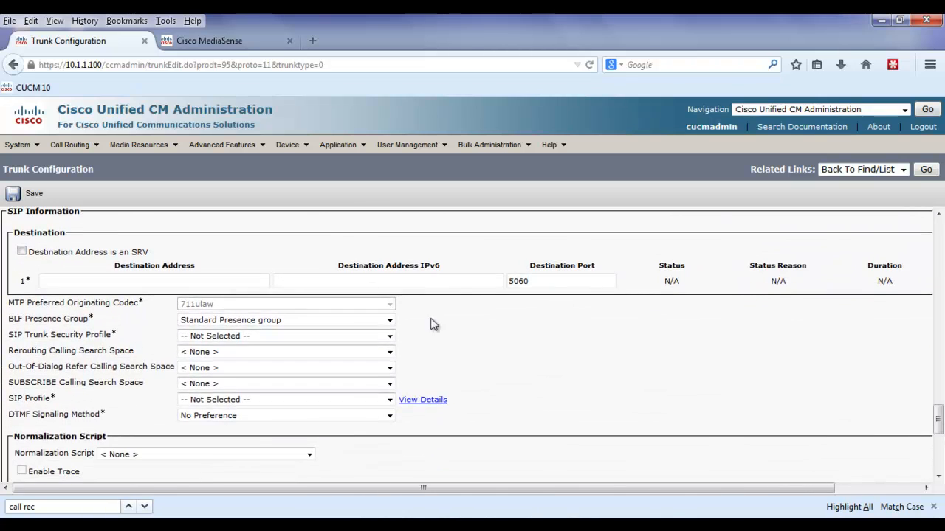
pyautogui.click(256, 285)
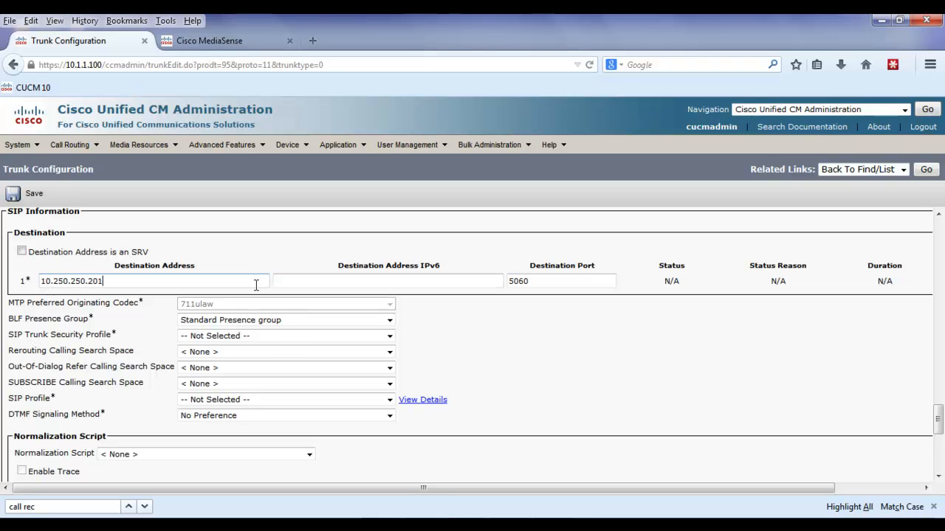
pyautogui.click(276, 338)
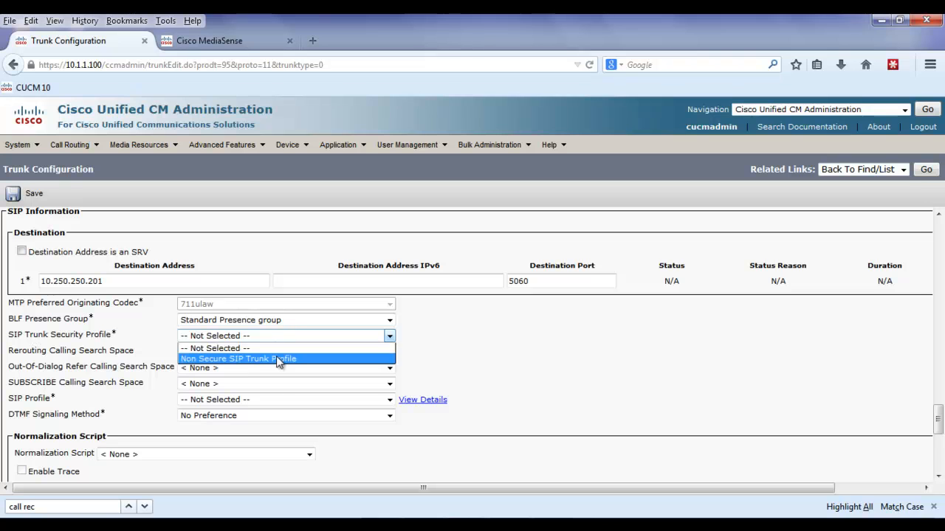
pyautogui.click(278, 359)
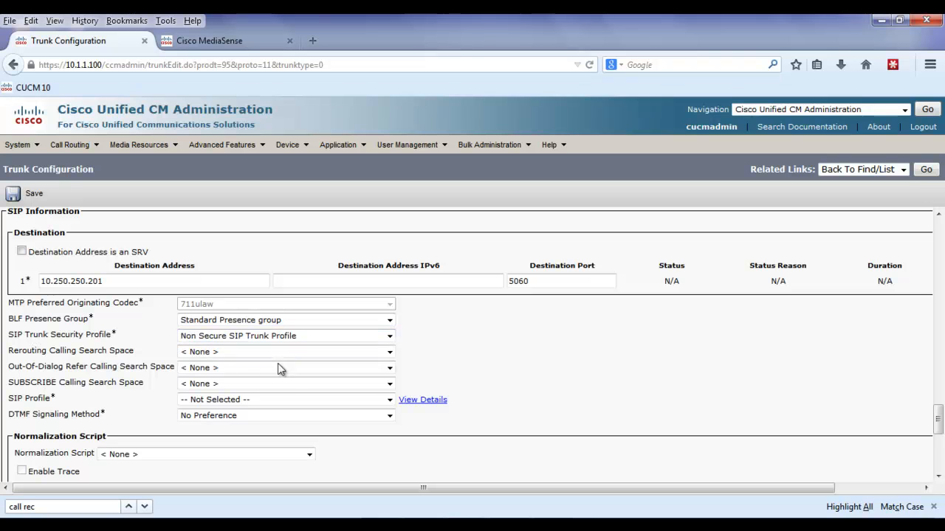
pyautogui.click(295, 399)
pyautogui.click(301, 422)
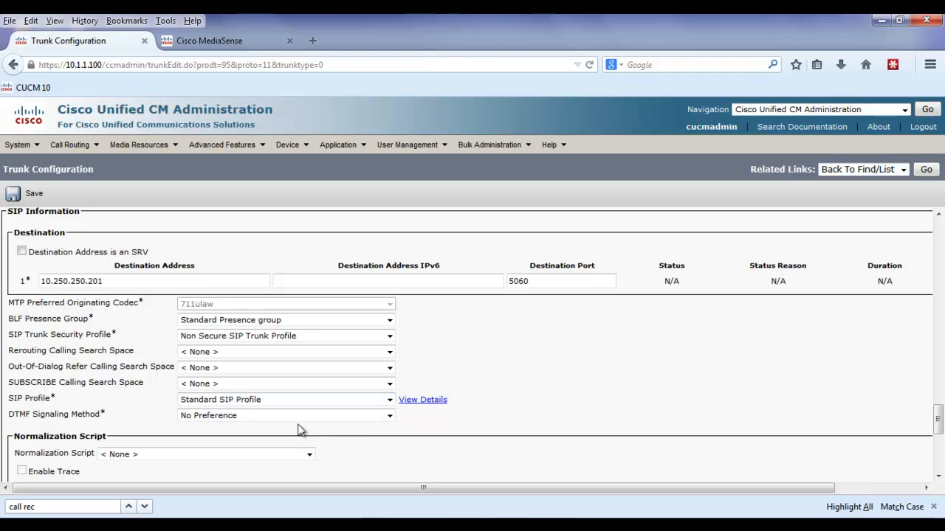
pyautogui.moveTo(938, 415); pyautogui.dragTo(939, 433)
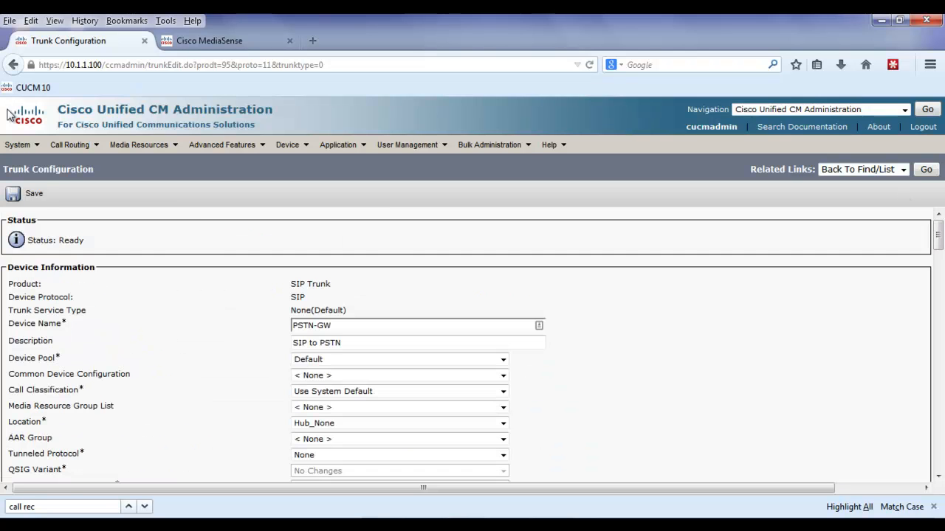
pyautogui.click(26, 197)
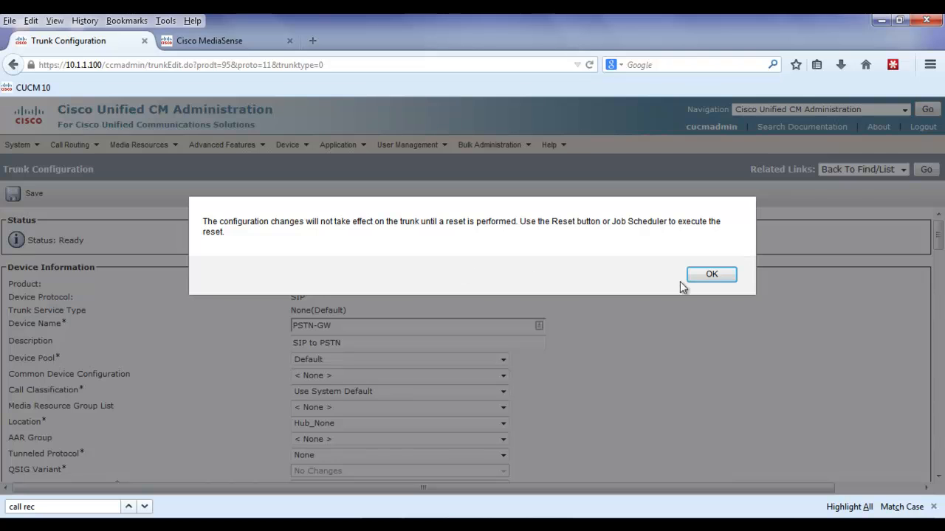
pyautogui.click(711, 275)
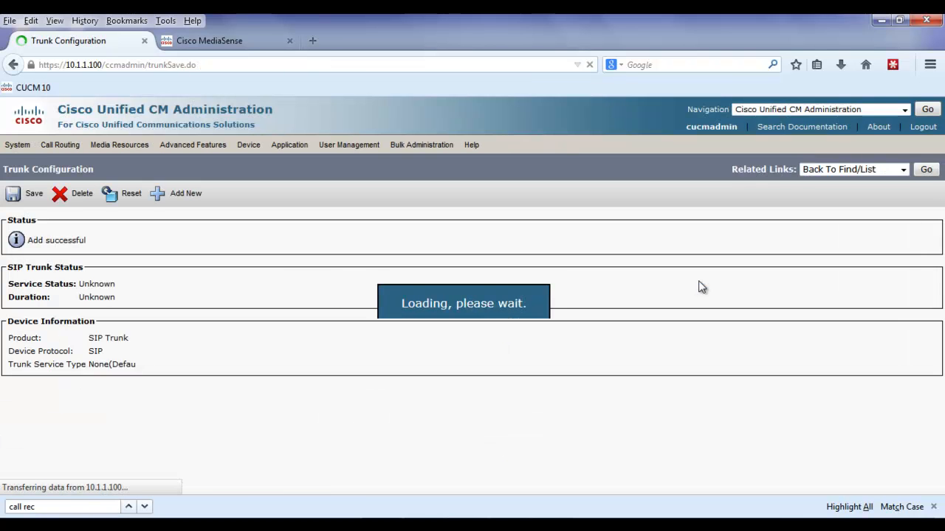
# Return to the trunk list and reset both the MediaSense and PSTN-GW trunks.
pyautogui.click(926, 170)
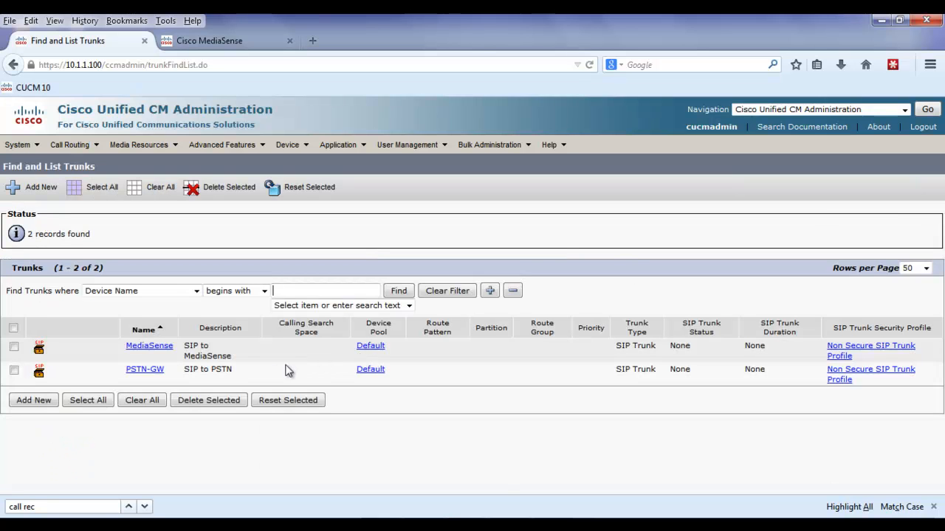
pyautogui.moveTo(240, 358); pyautogui.dragTo(190, 345)
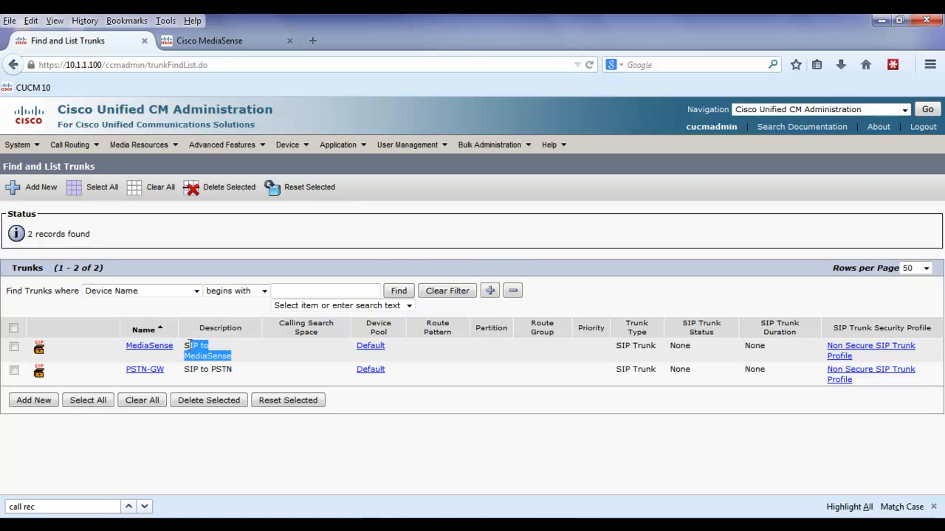
pyautogui.click(13, 327)
pyautogui.click(298, 401)
pyautogui.click(248, 462)
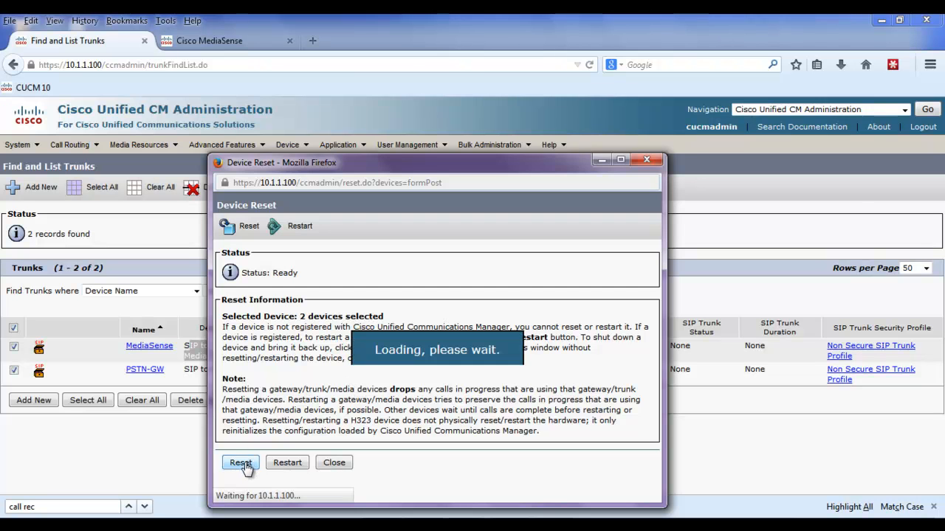
pyautogui.click(334, 463)
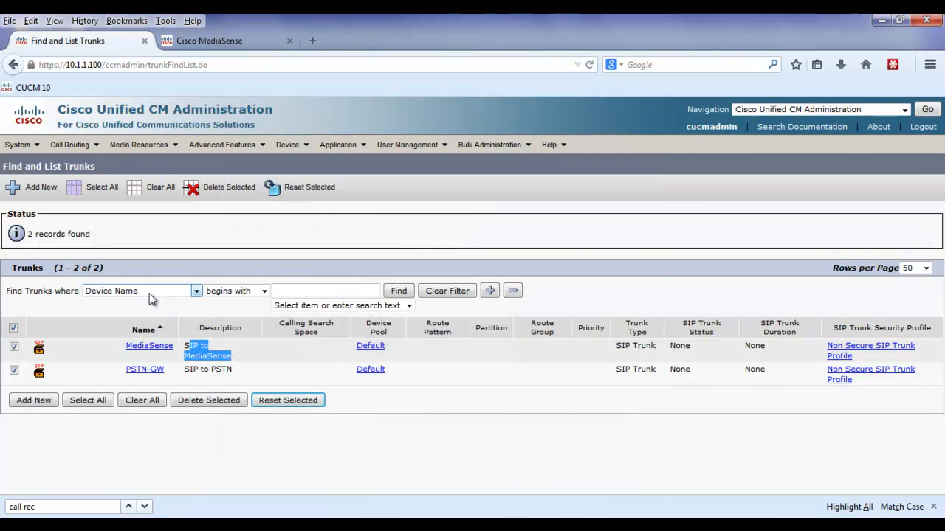
# Start a new route pattern 7777 in the Recorder_pt partition.
pyautogui.click(68, 148)
pyautogui.moveTo(73, 159)
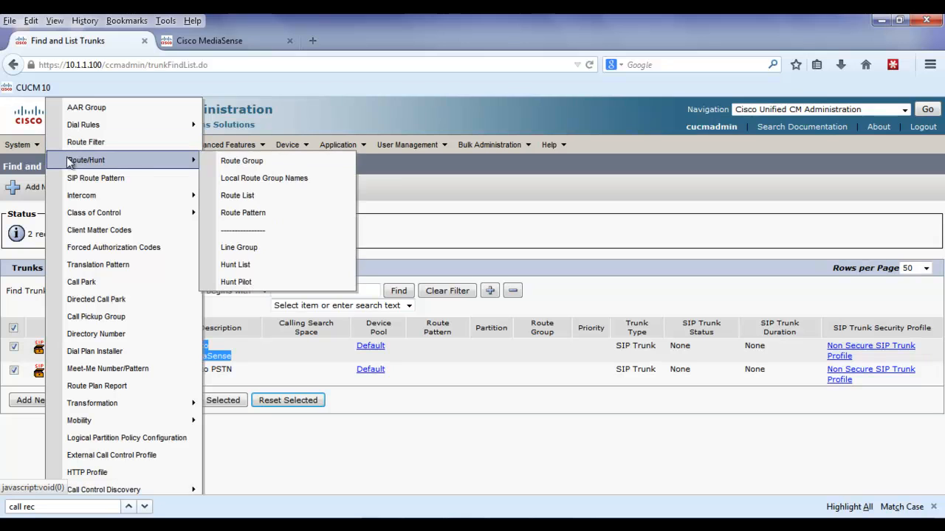
pyautogui.click(244, 215)
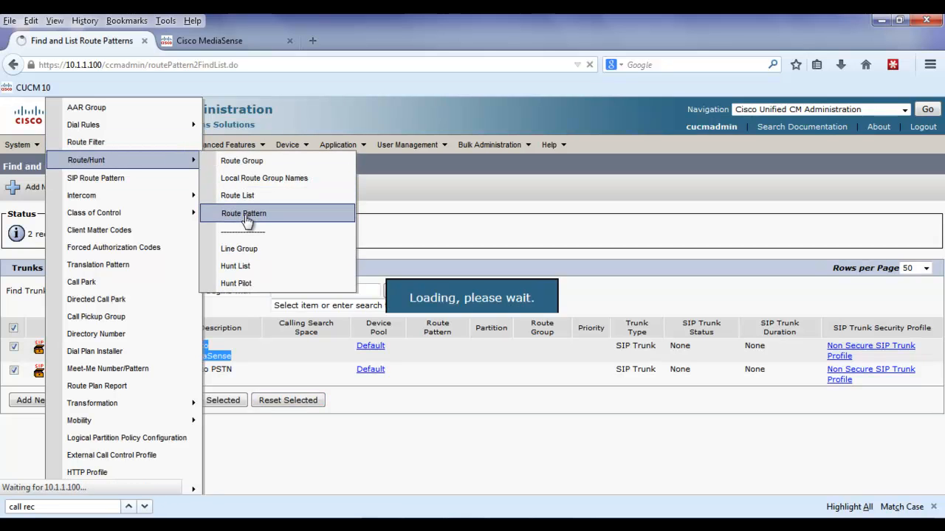
pyautogui.click(48, 352)
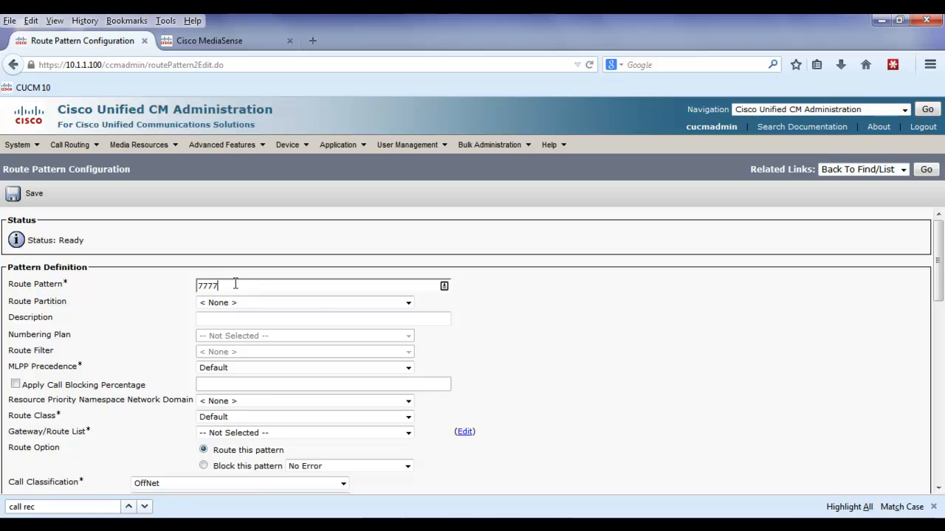
pyautogui.click(243, 305)
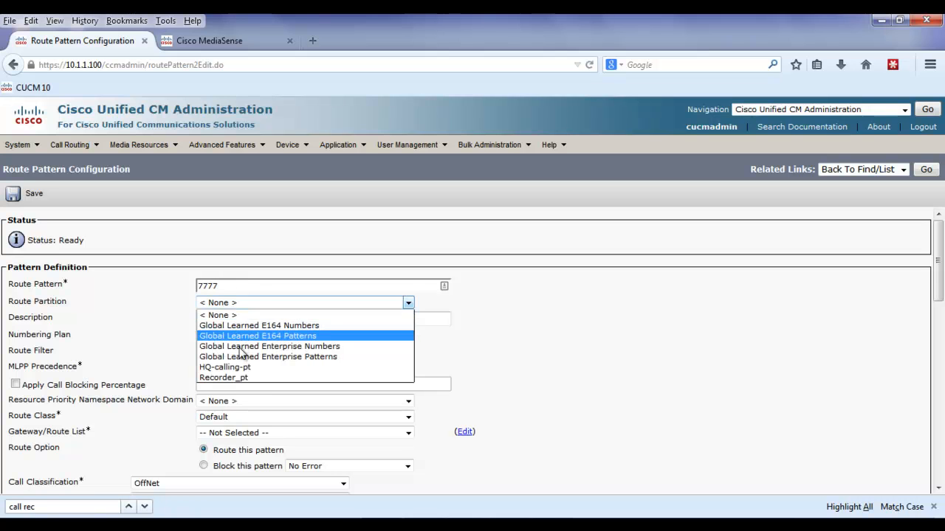
pyautogui.click(240, 377)
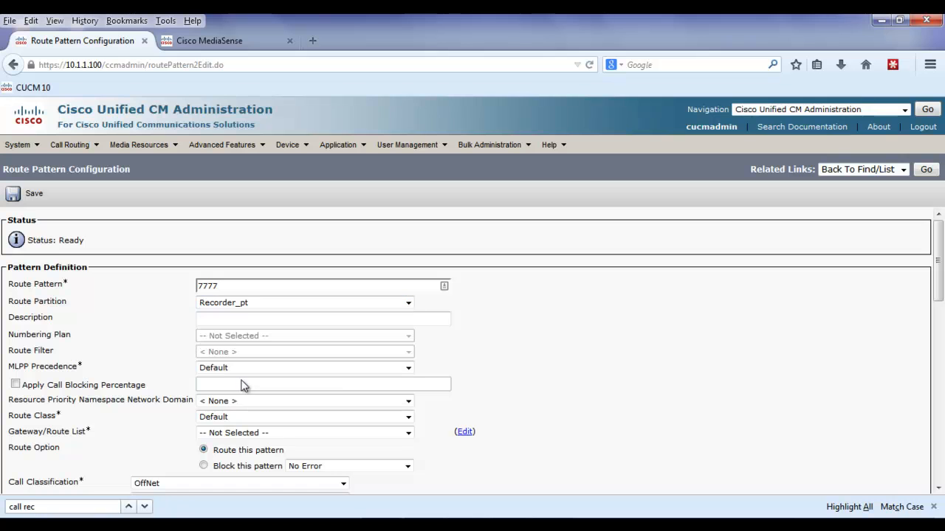
# Describe the route pattern as "RP to MediaSense", point it at the MediaSense gateway and save it.
pyautogui.click(242, 320)
pyautogui.write('iaSense')
pyautogui.click(254, 441)
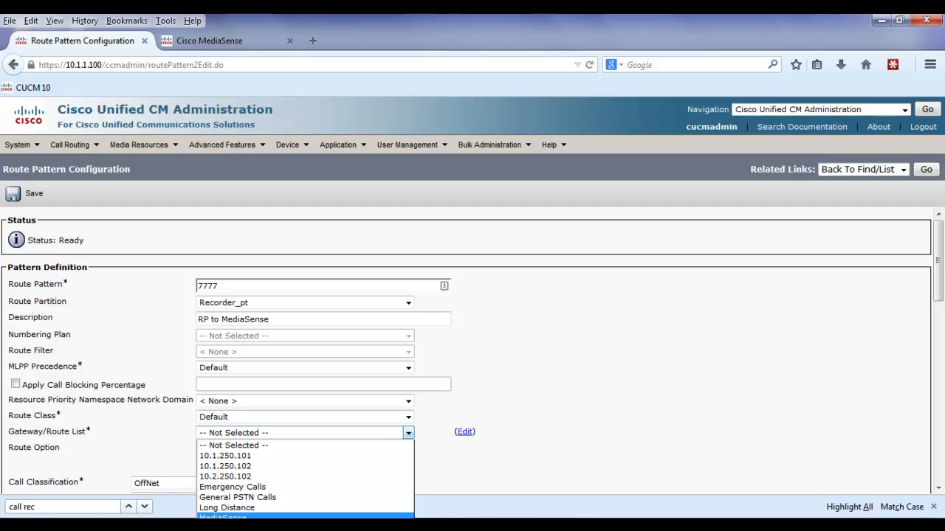
pyautogui.click(248, 516)
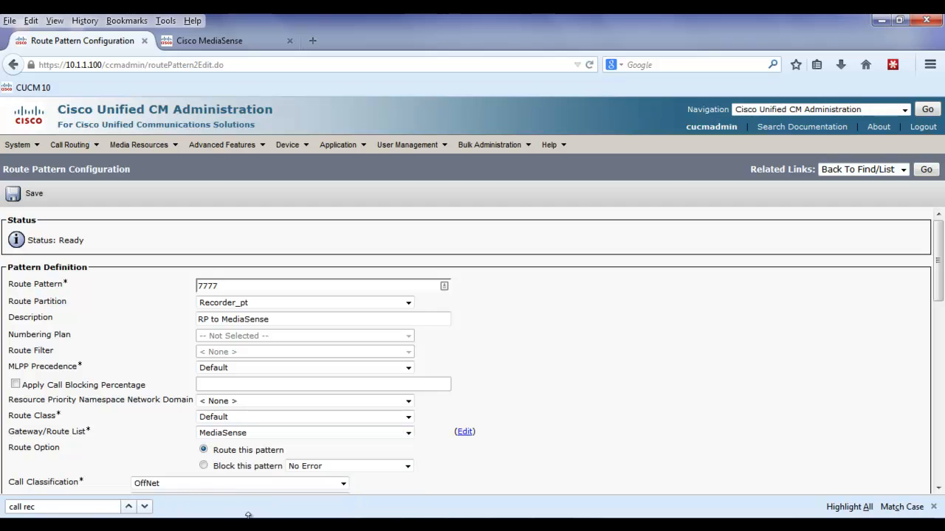
pyautogui.click(15, 194)
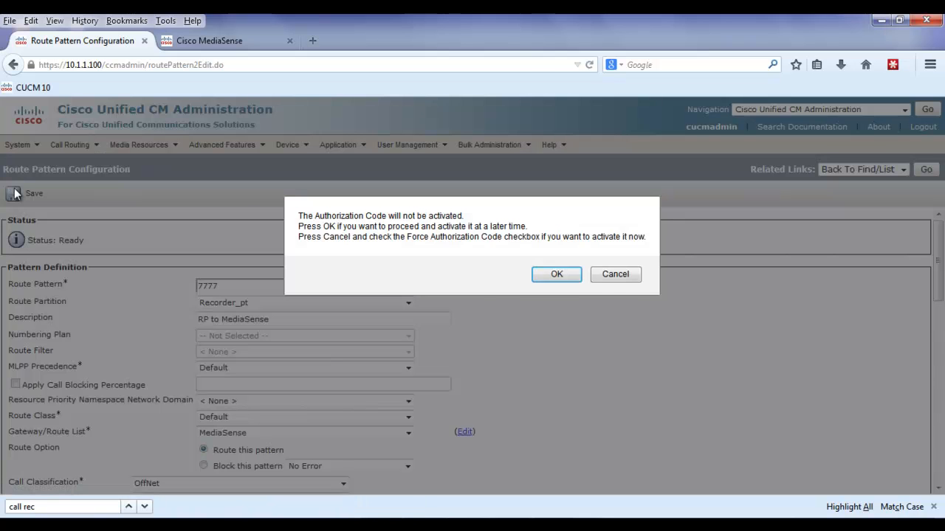
pyautogui.click(567, 276)
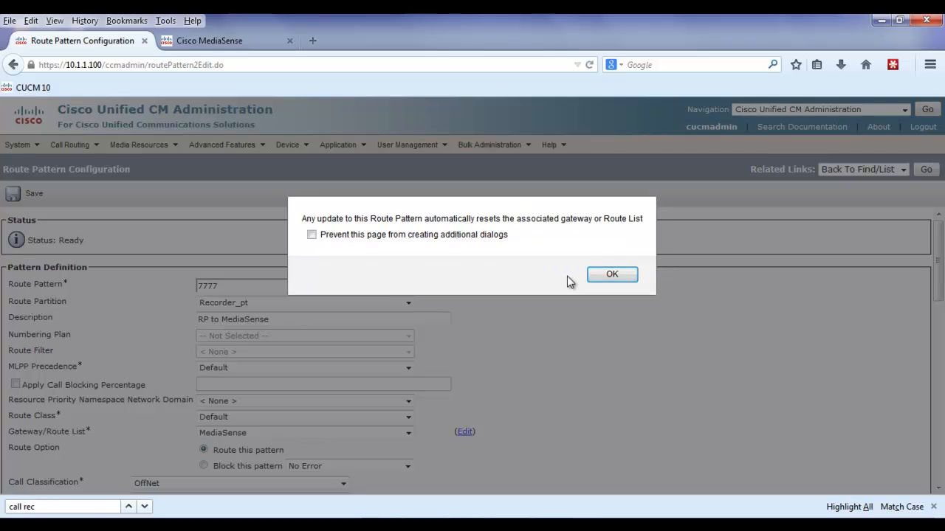
pyautogui.click(604, 275)
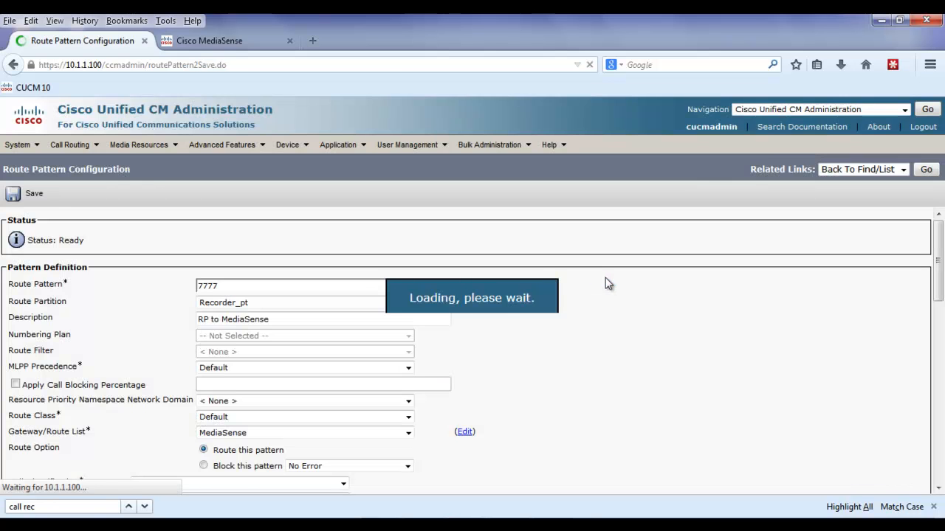
pyautogui.click(933, 507)
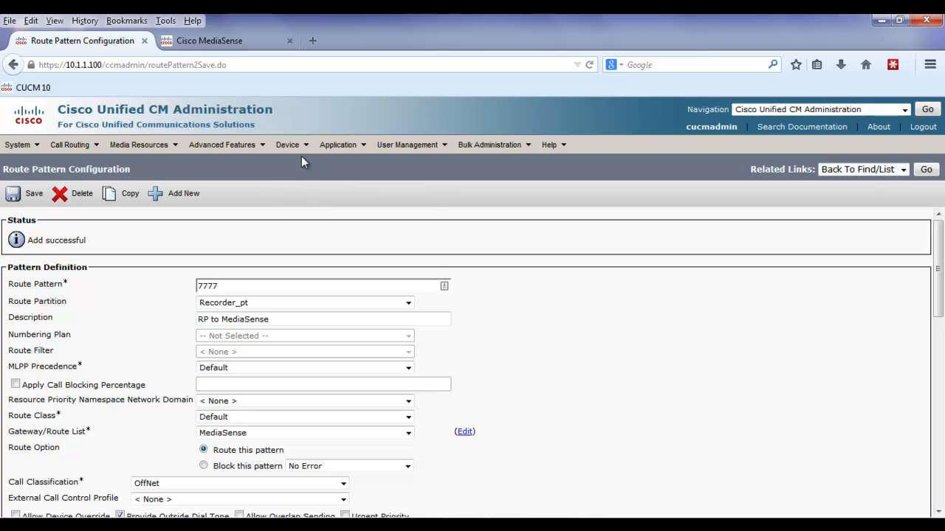
# Go to the recording profiles in the device settings and start a new profile.
pyautogui.moveTo(291, 146)
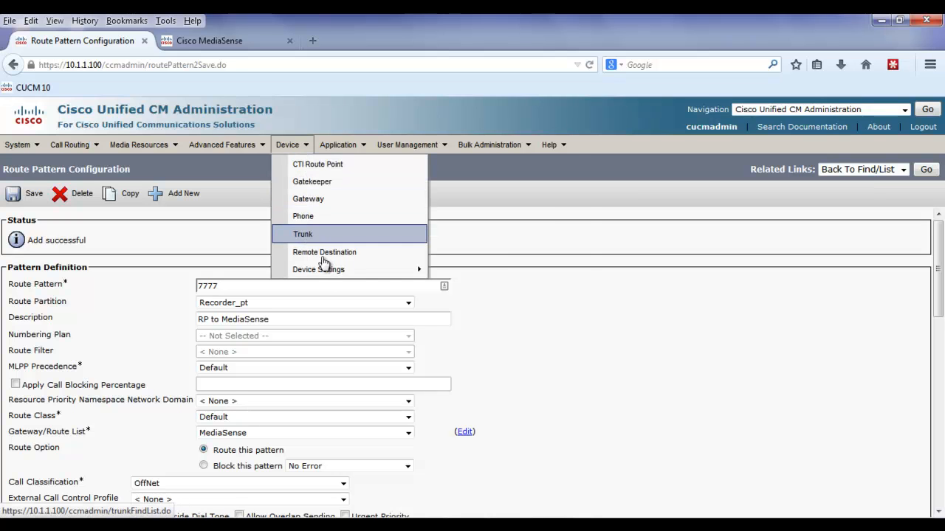
pyautogui.moveTo(325, 271)
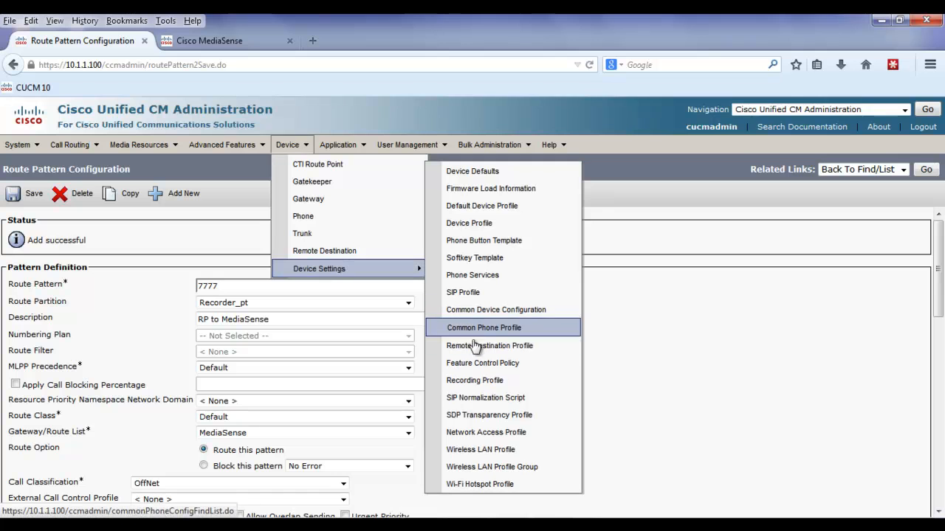
pyautogui.click(485, 380)
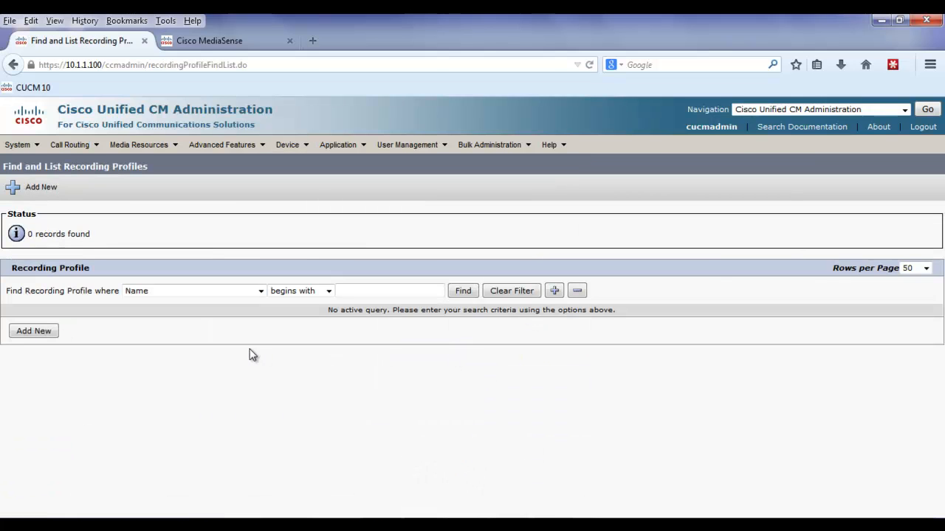
pyautogui.click(46, 332)
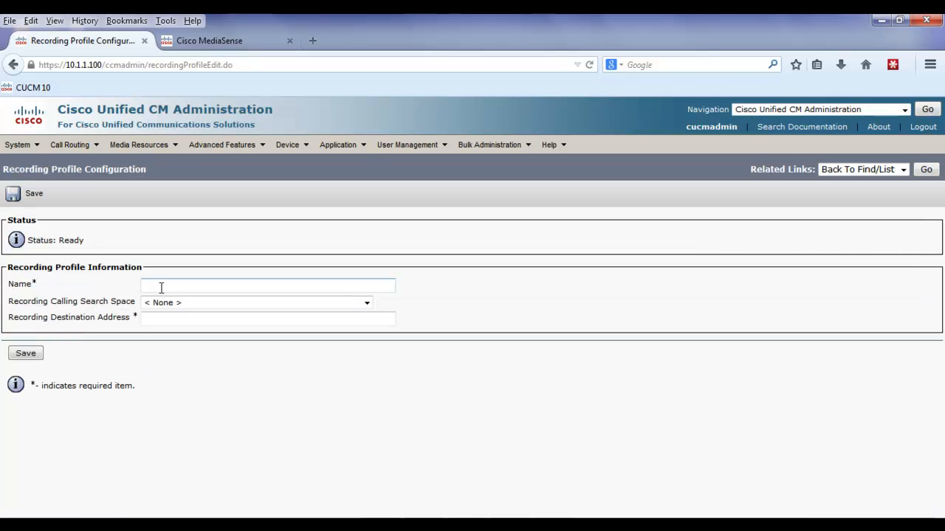
# Name the recording profile MediaSense, assign calling search space Recorder_CSS and destination address 7777, and save it.
pyautogui.write('aSense')
pyautogui.click(165, 303)
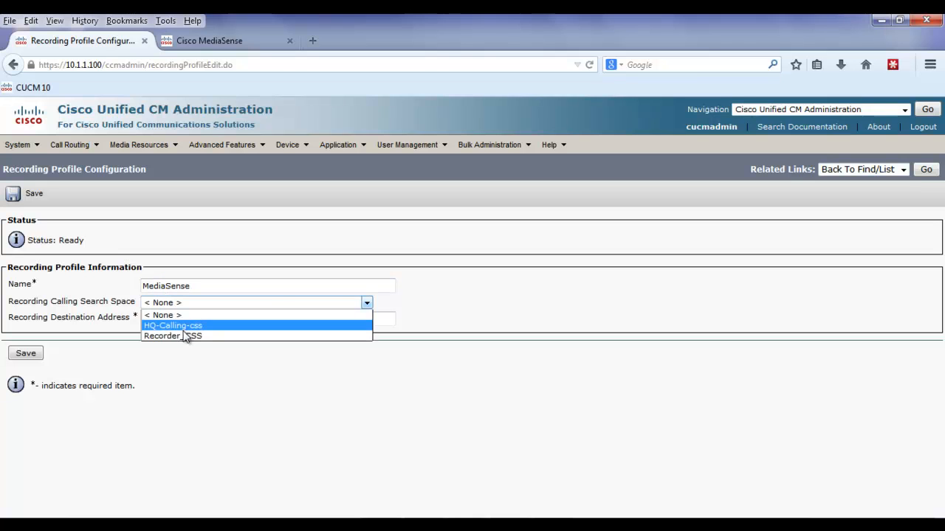
pyautogui.click(184, 336)
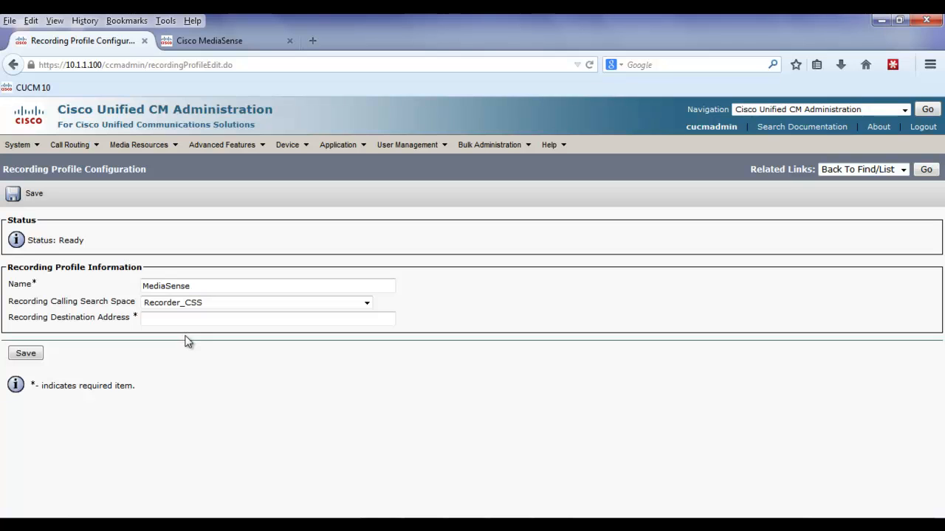
pyautogui.click(178, 322)
pyautogui.write('7777')
pyautogui.click(35, 356)
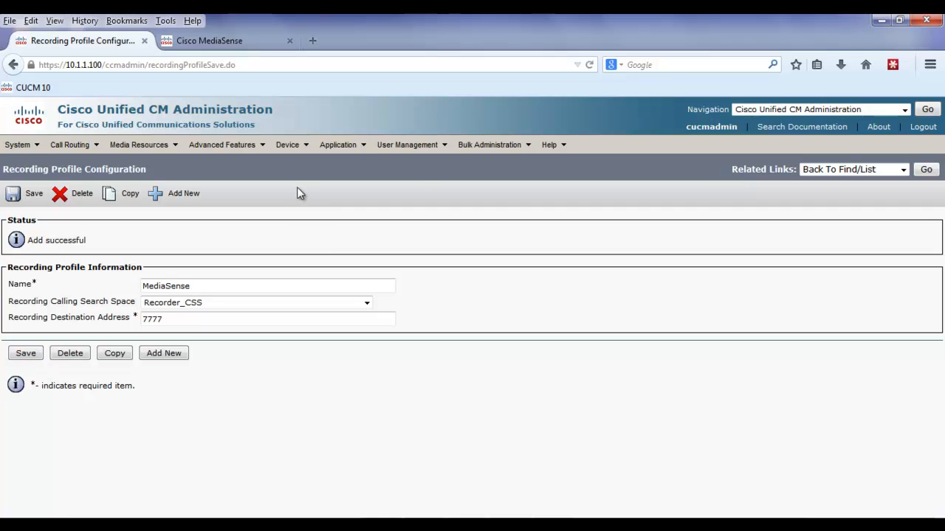
pyautogui.moveTo(289, 144)
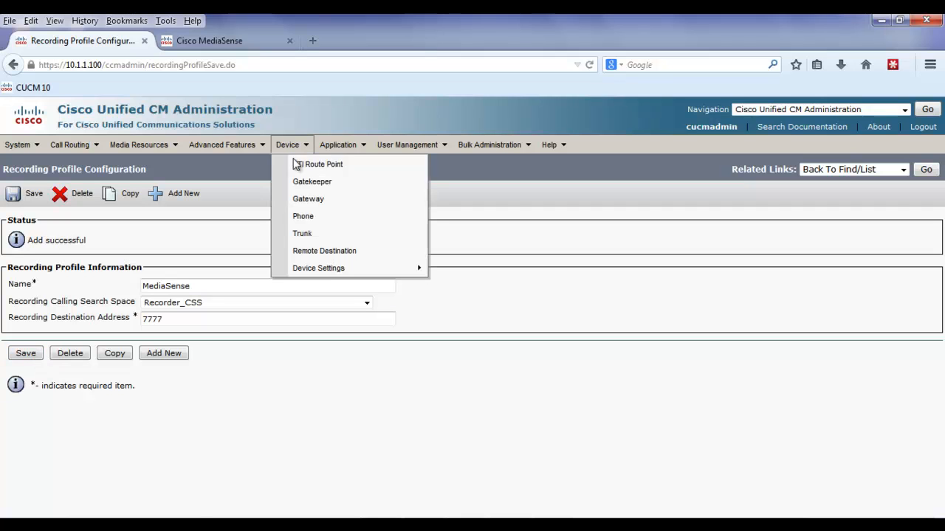
pyautogui.click(309, 218)
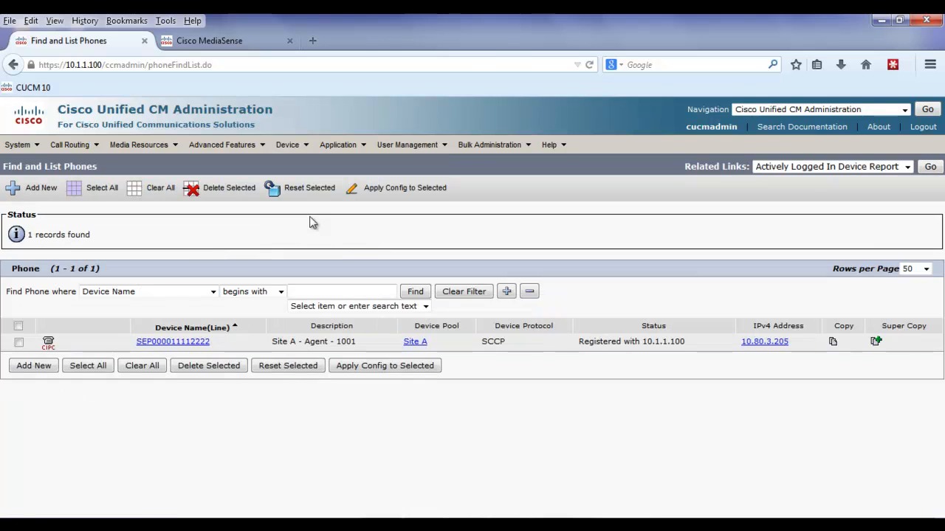
pyautogui.click(174, 344)
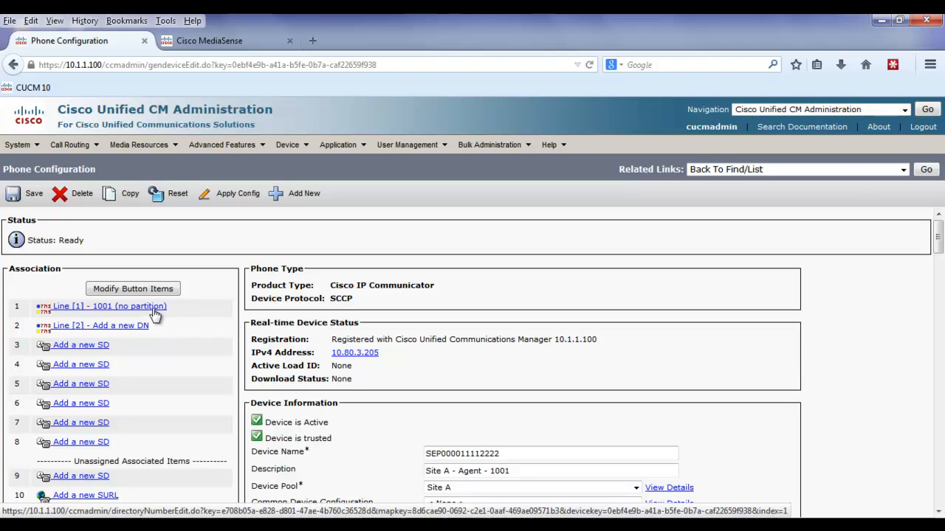
pyautogui.click(155, 314)
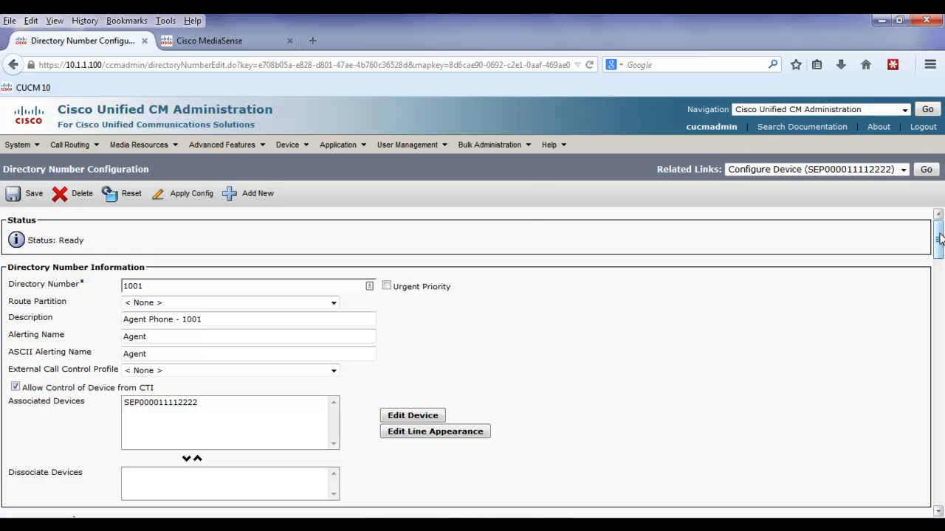
# Set the line's recording profile to MediaSense and its recording option to Automatic Call Recording Enabled.
pyautogui.moveTo(939, 237); pyautogui.dragTo(939, 446)
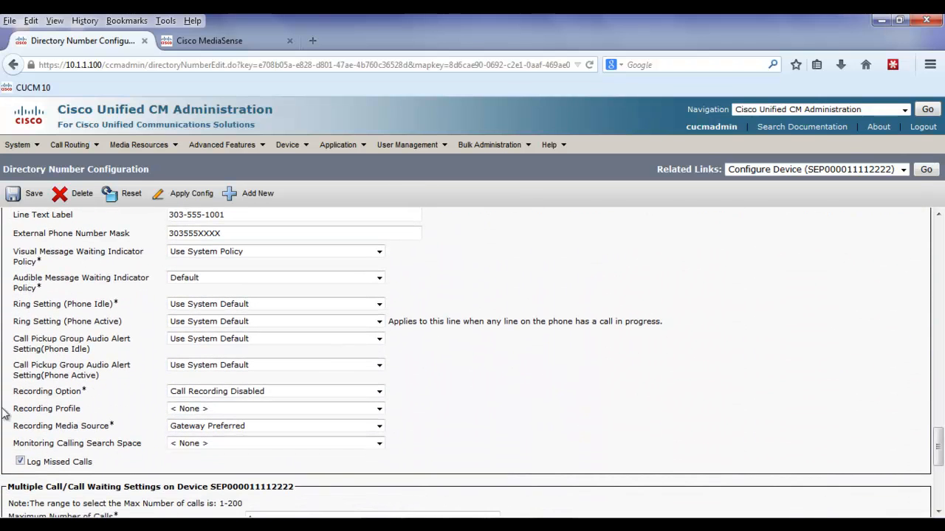
pyautogui.click(191, 413)
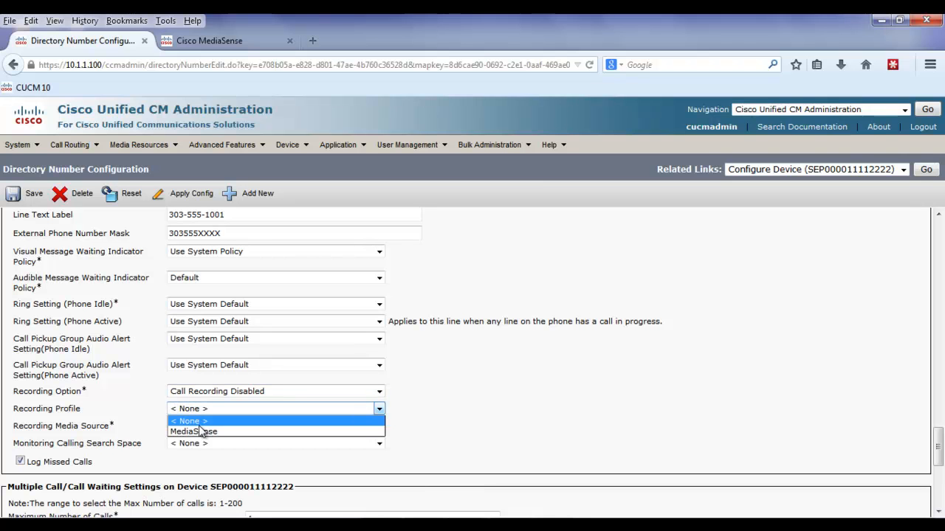
pyautogui.click(200, 432)
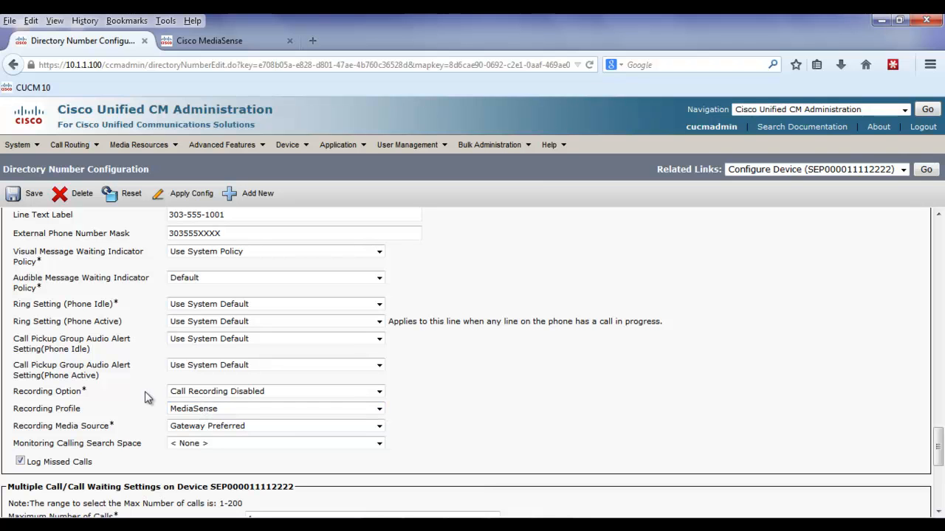
pyautogui.click(200, 395)
pyautogui.click(199, 396)
pyautogui.click(198, 389)
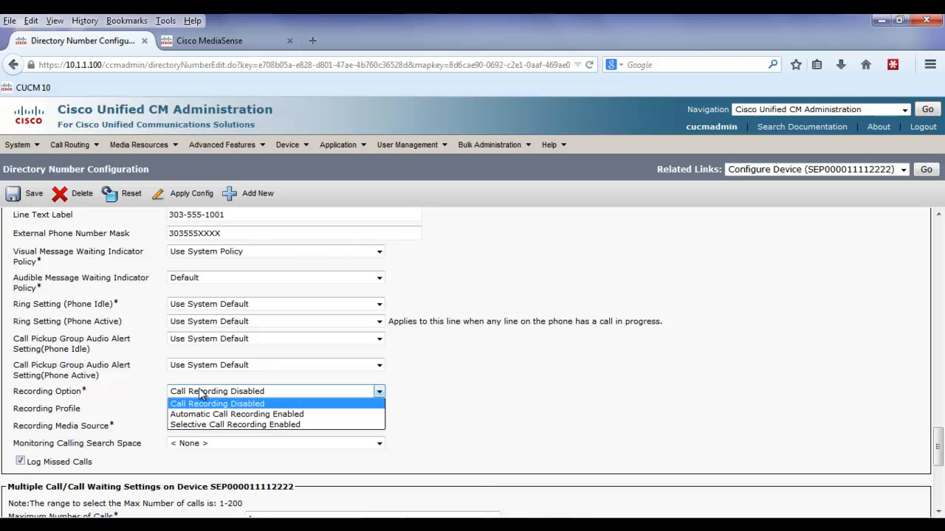
pyautogui.click(211, 414)
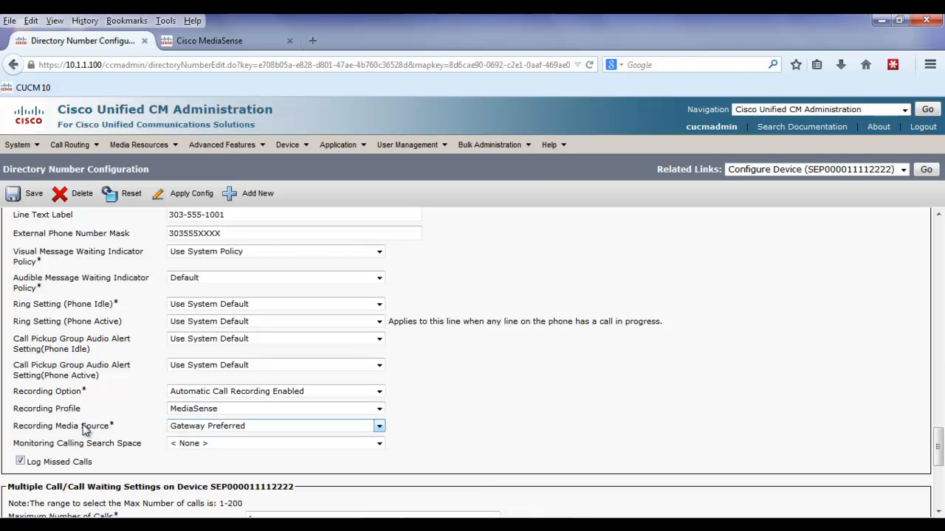
# Review the recording media source choices, keep Gateway Preferred, and save the directory number.
pyautogui.click(206, 432)
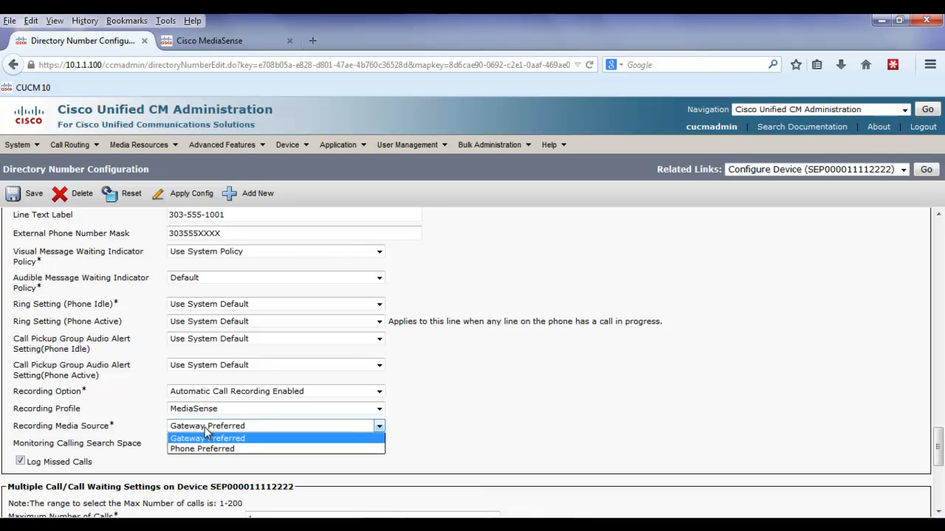
pyautogui.click(434, 411)
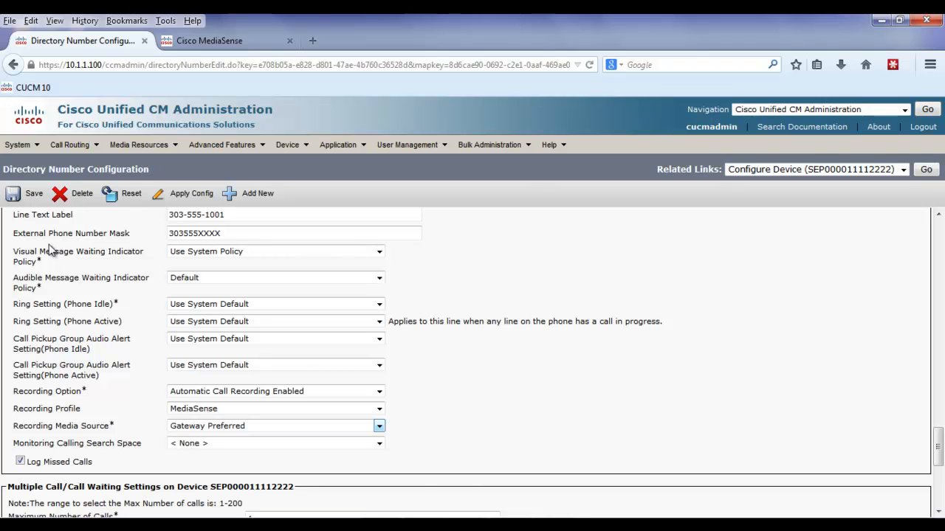
pyautogui.click(31, 198)
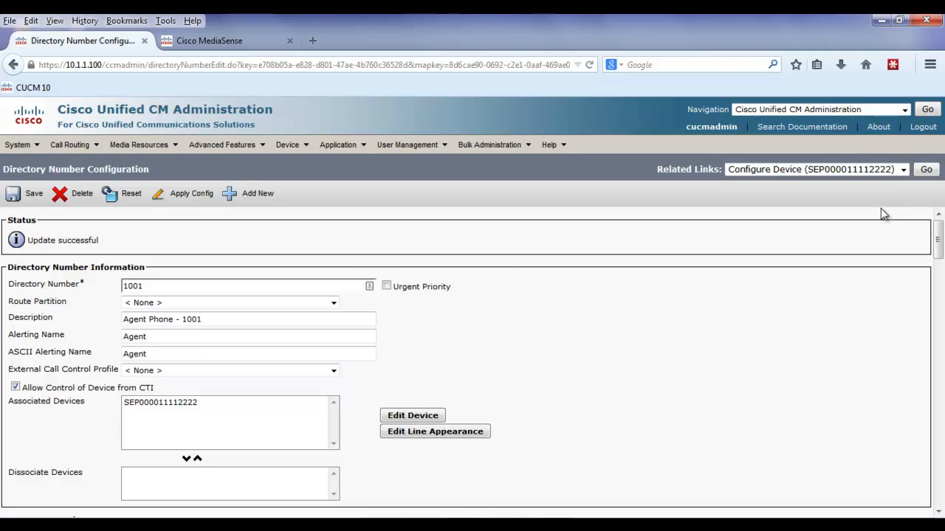
# Return to the agent phone's device configuration and examine the Built In Bridge options without changing the setting.
pyautogui.click(926, 170)
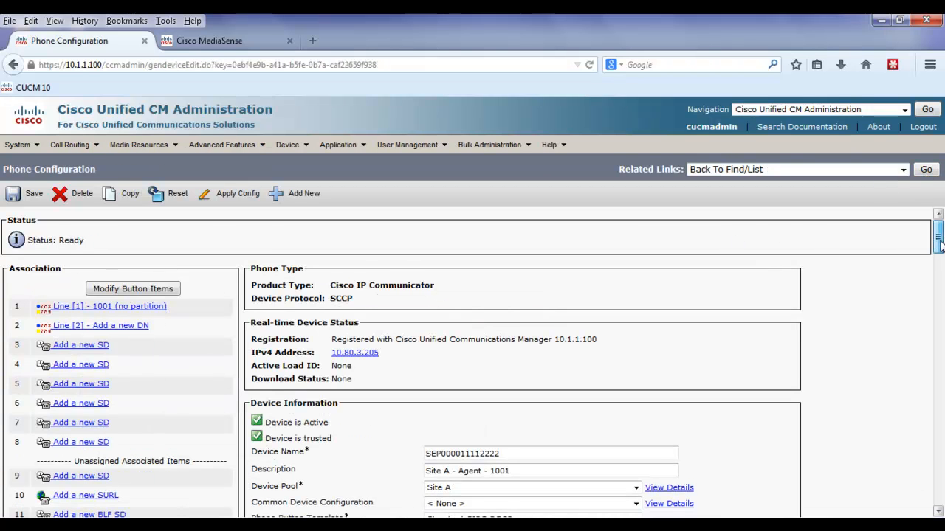
pyautogui.moveTo(940, 246); pyautogui.dragTo(940, 274)
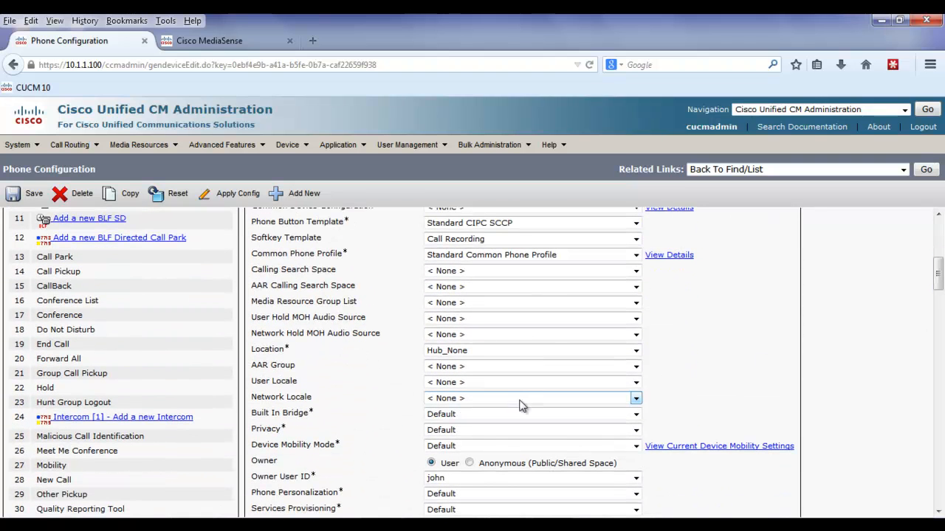
pyautogui.moveTo(310, 418); pyautogui.dragTo(254, 420)
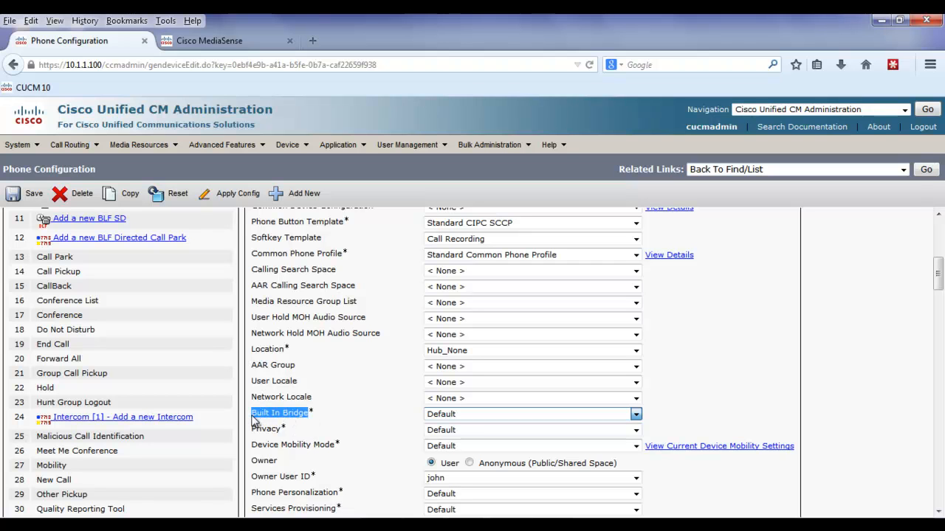
pyautogui.click(453, 416)
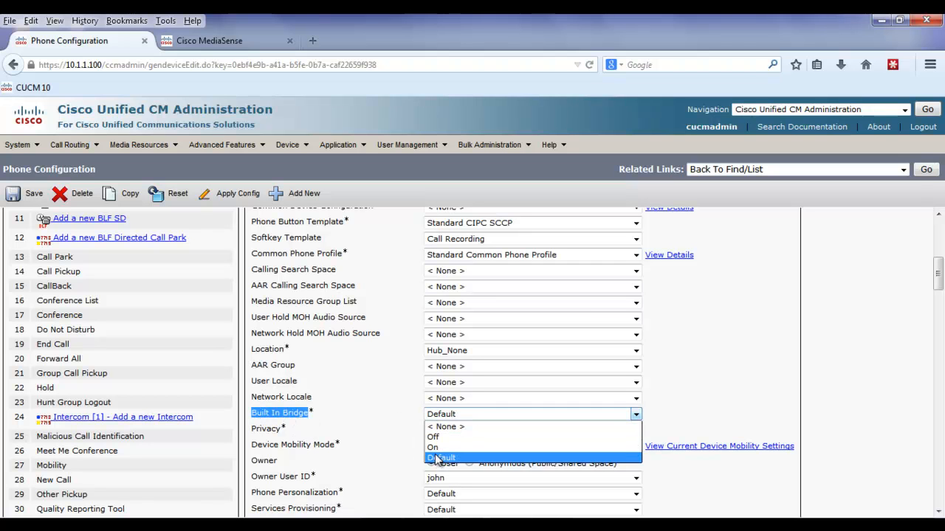
pyautogui.click(414, 442)
pyautogui.click(414, 442)
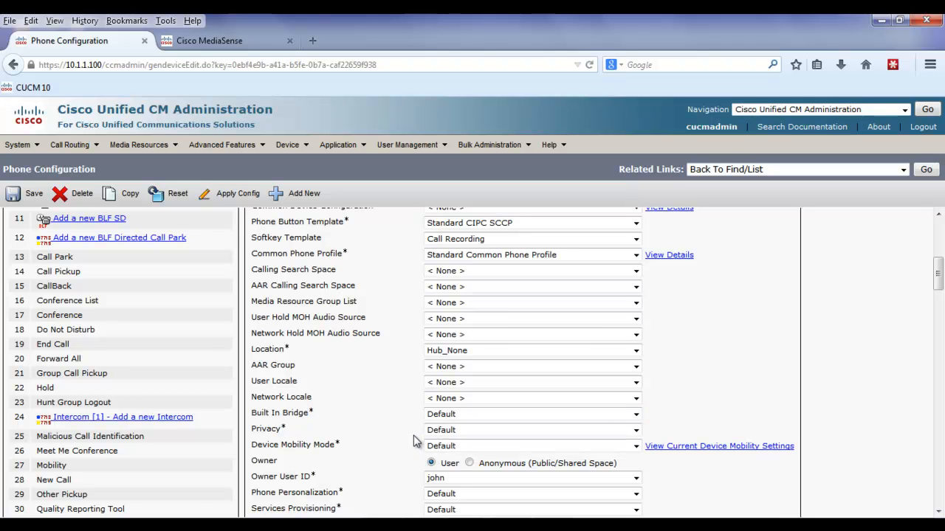
# Open the service parameters of the Cisco CallManager service on server 10.1.1.100--CUCM Voice/Video.
pyautogui.moveTo(938, 274); pyautogui.dragTo(937, 239)
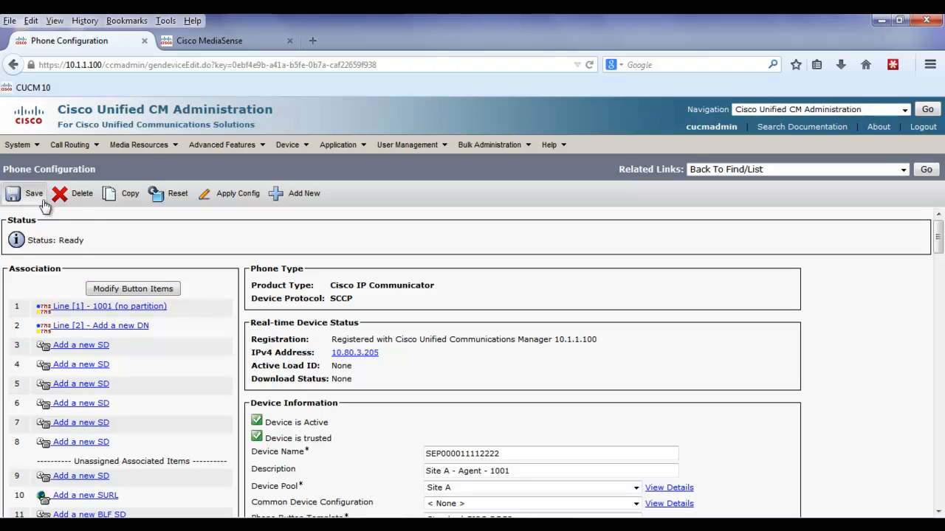
pyautogui.moveTo(22, 146)
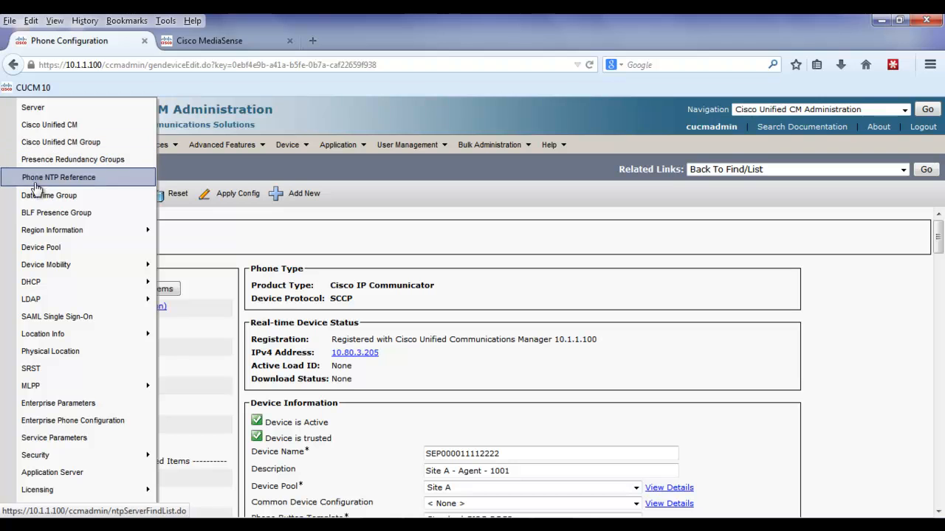
pyautogui.moveTo(64, 286)
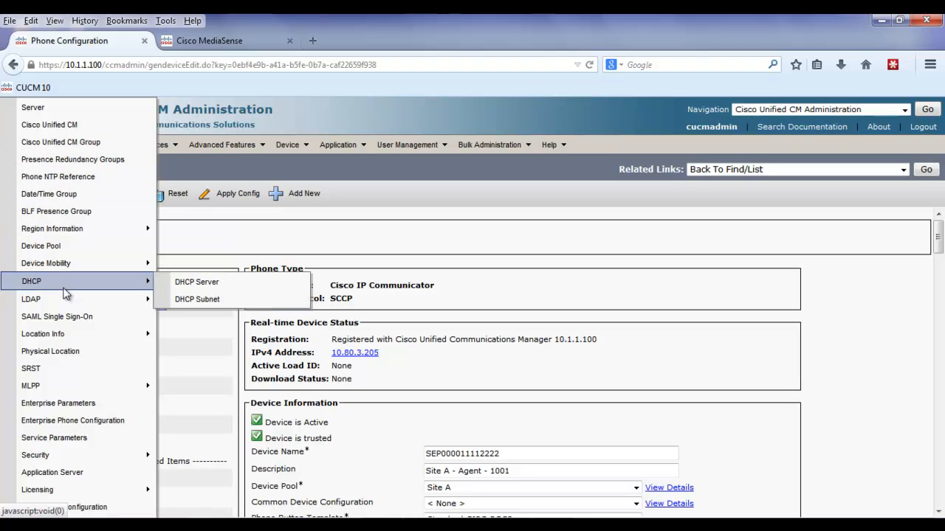
pyautogui.click(65, 446)
pyautogui.moveTo(65, 444); pyautogui.dragTo(94, 422)
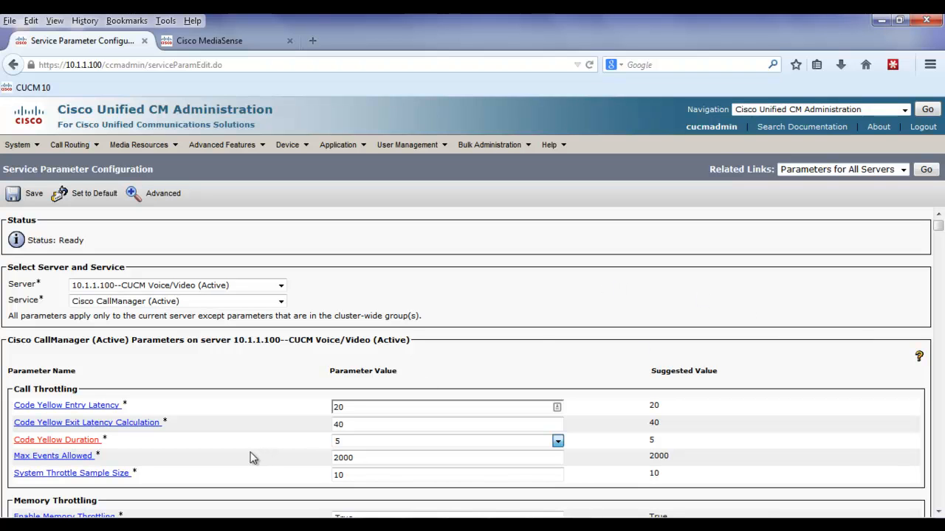
# Search the service parameters page for "call recording" to reach the clusterwide call recording parameters.
pyautogui.hotkey('ctrl', 'f')
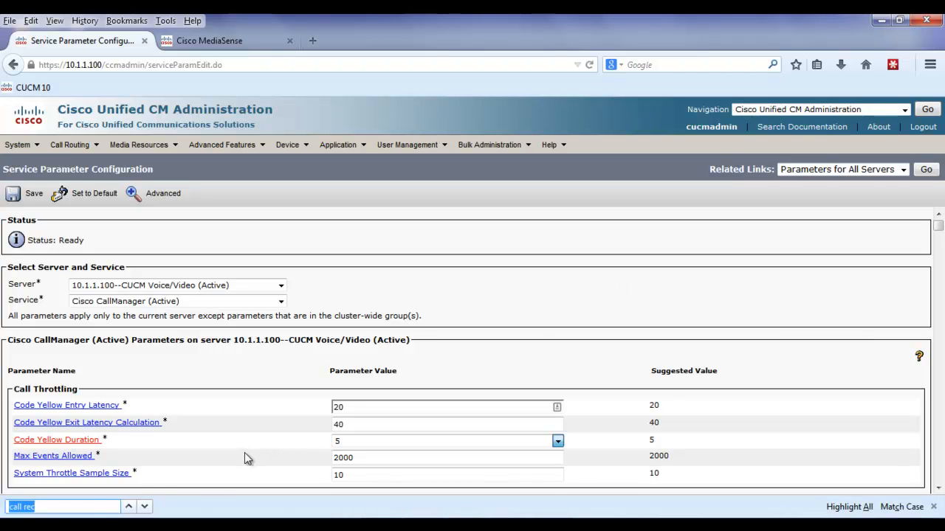
pyautogui.click(85, 507)
pyautogui.hotkey('ctrl', 'shift', 'Left')
pyautogui.write('recrd')
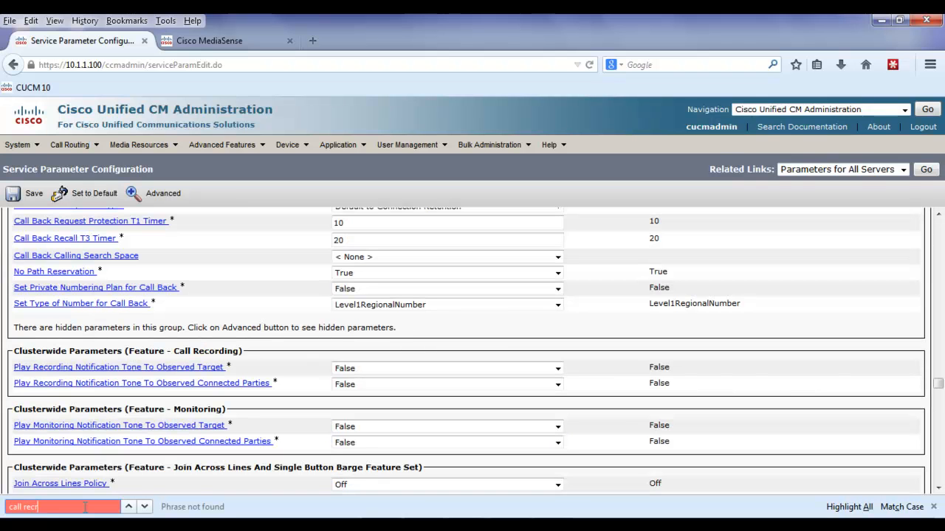
pyautogui.click(245, 479)
pyautogui.click(79, 504)
pyautogui.press('BackSpace')
pyautogui.press('BackSpace')
pyautogui.write('ording')
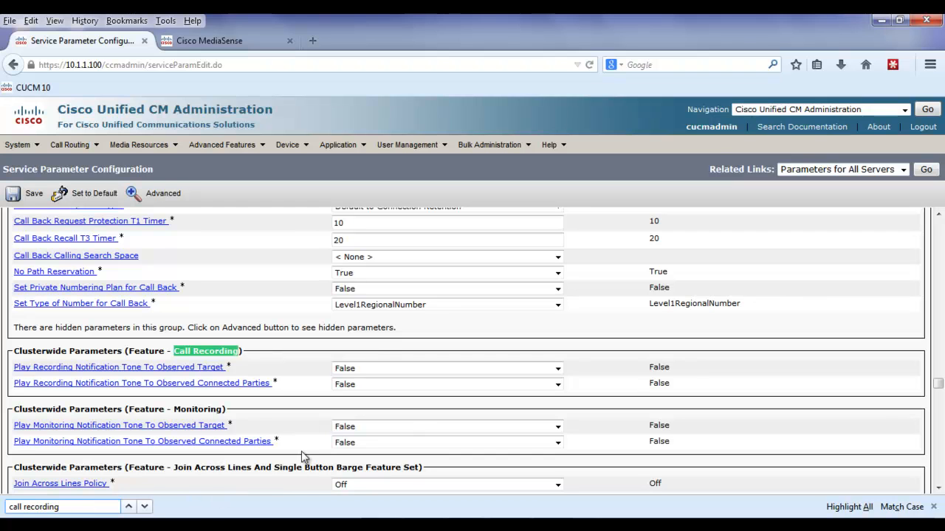
pyautogui.click(268, 349)
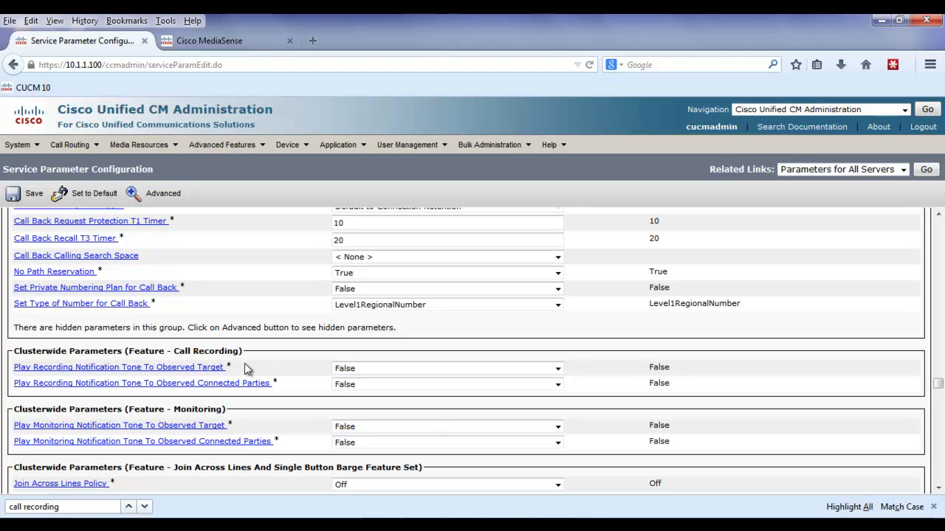
# Set Play Recording Notification Tone To Observed Target to True and save the service parameters.
pyautogui.moveTo(241, 371); pyautogui.dragTo(198, 370)
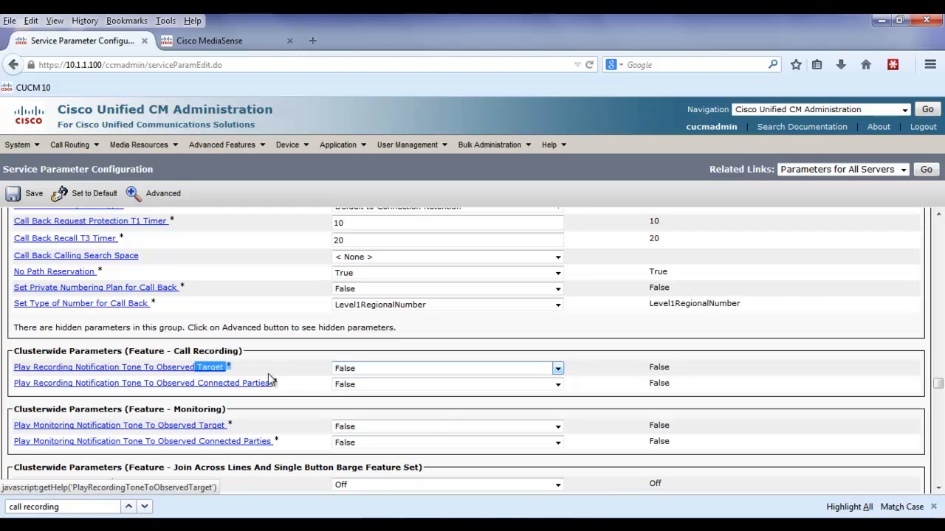
pyautogui.moveTo(273, 384); pyautogui.dragTo(198, 385)
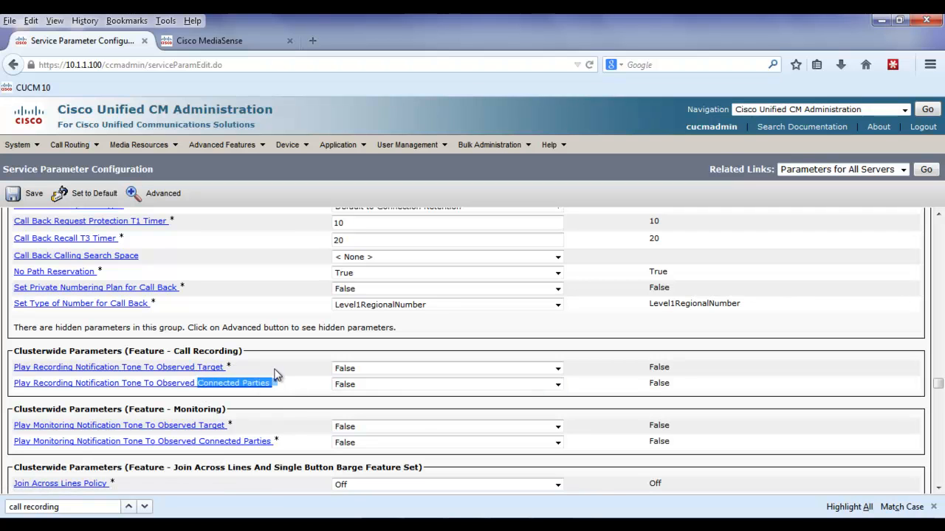
pyautogui.click(276, 372)
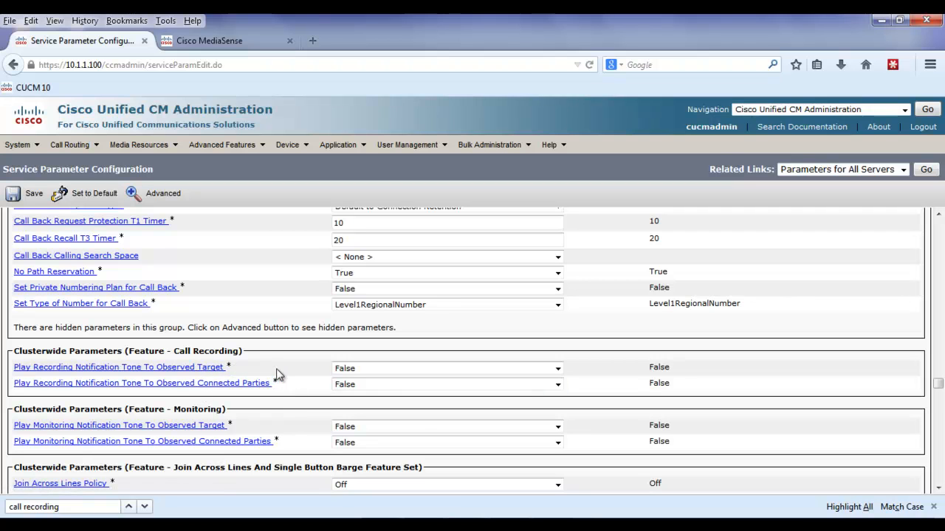
pyautogui.click(369, 371)
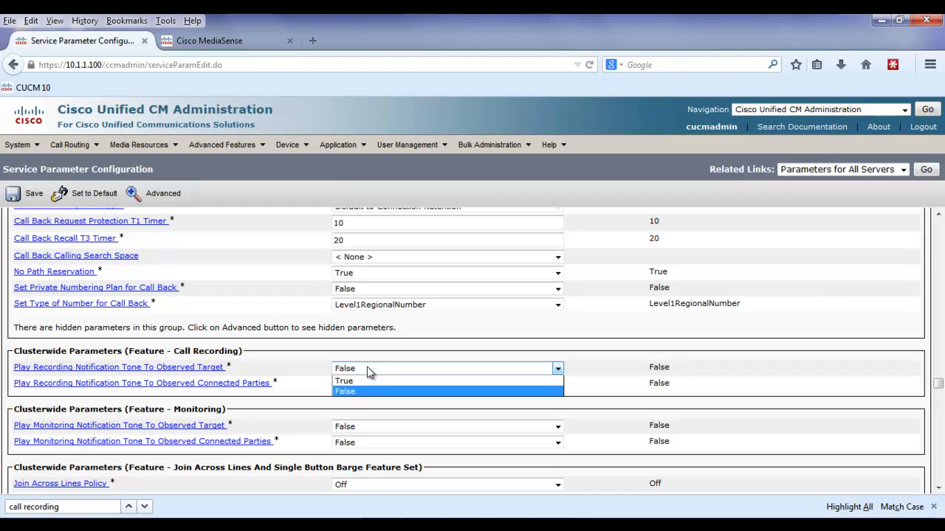
pyautogui.click(369, 382)
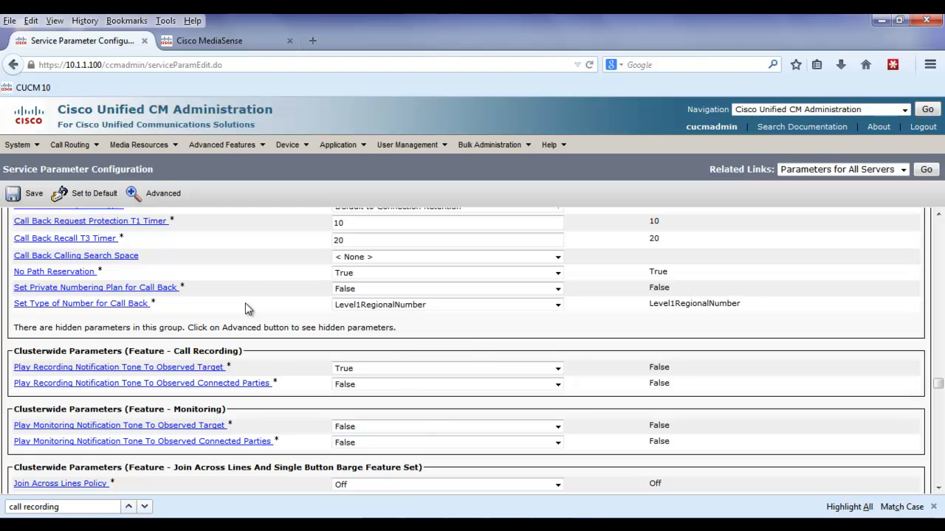
pyautogui.click(26, 195)
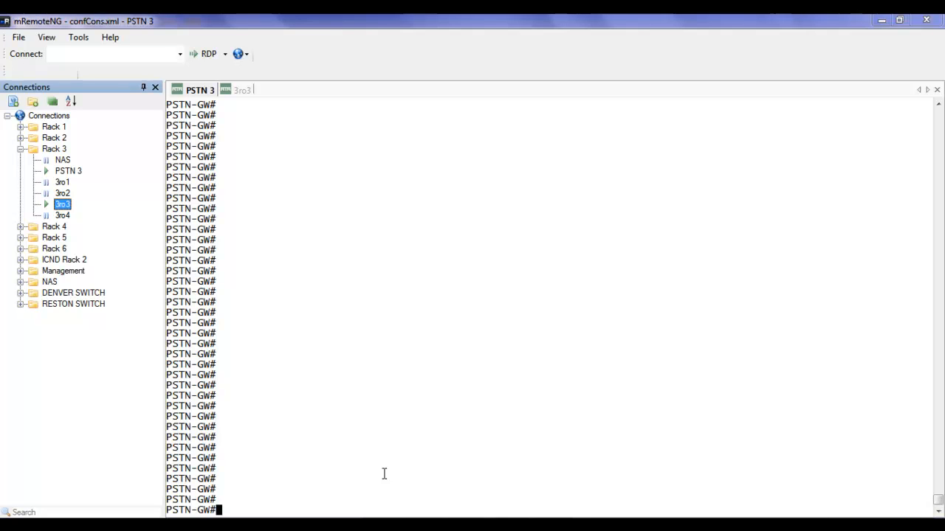
# In the mRemoteNG session on the PSTN-GW gateway, run "show wsapi registration all" to check the WSAPI provider registrations.
pyautogui.write('show wsapi res')
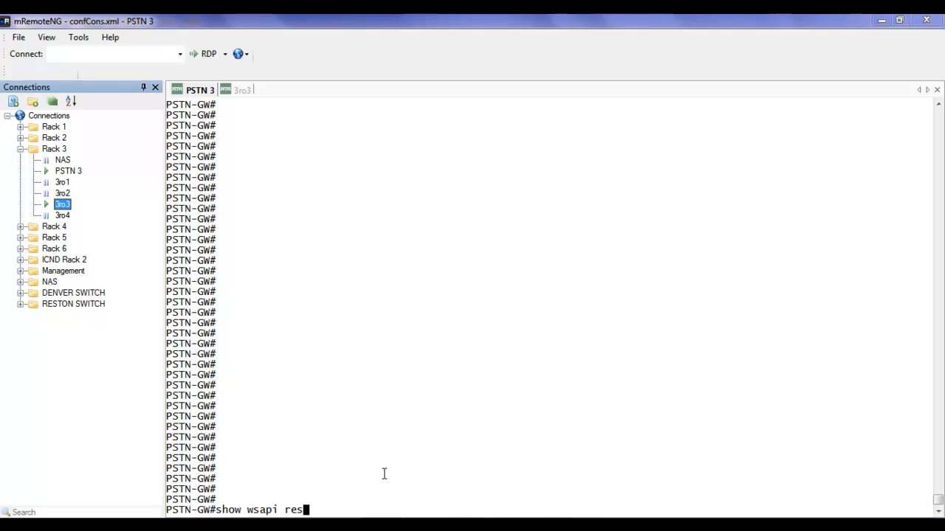
pyautogui.press('BackSpace')
pyautogui.write('gis')
pyautogui.press('Tab')
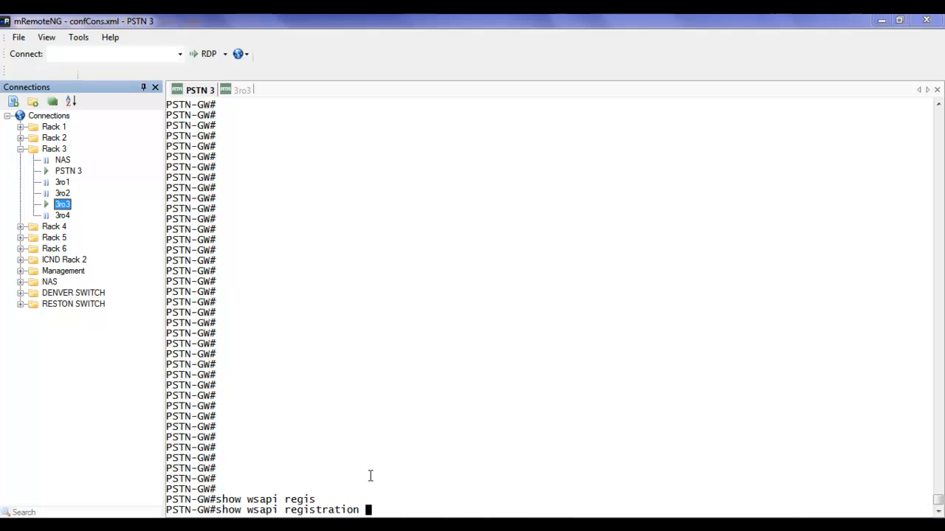
pyautogui.write('all')
pyautogui.press('Return')
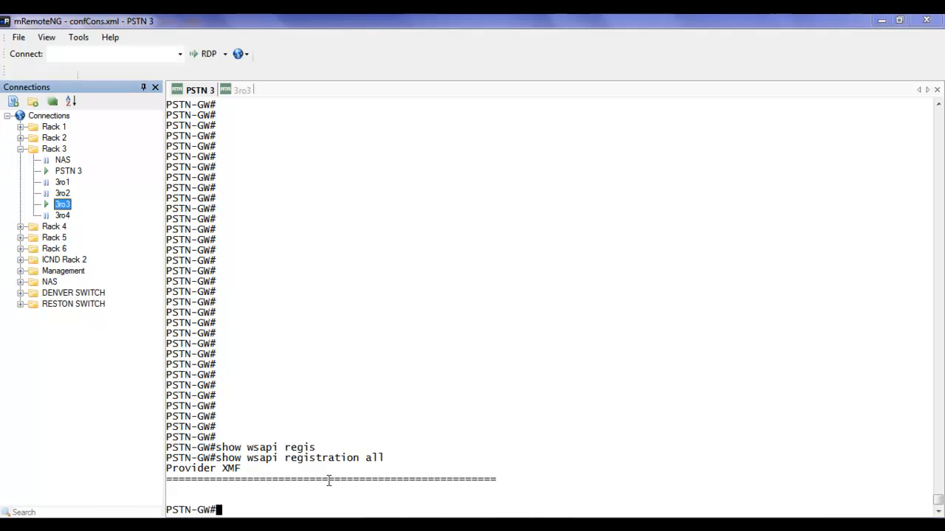
# Run "show version" on the gateway and examine its IOS software version.
pyautogui.write('show')
pyautogui.write('veras')
pyautogui.press('BackSpace')
pyautogui.press('BackSpace')
pyautogui.press('Tab')
pyautogui.press('Return')
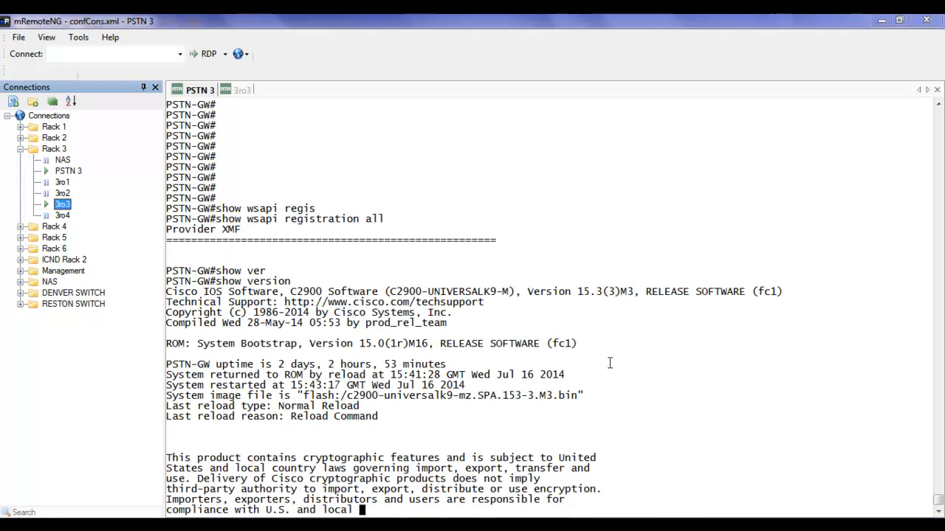
pyautogui.moveTo(605, 282); pyautogui.dragTo(622, 282)
pyautogui.click(625, 281)
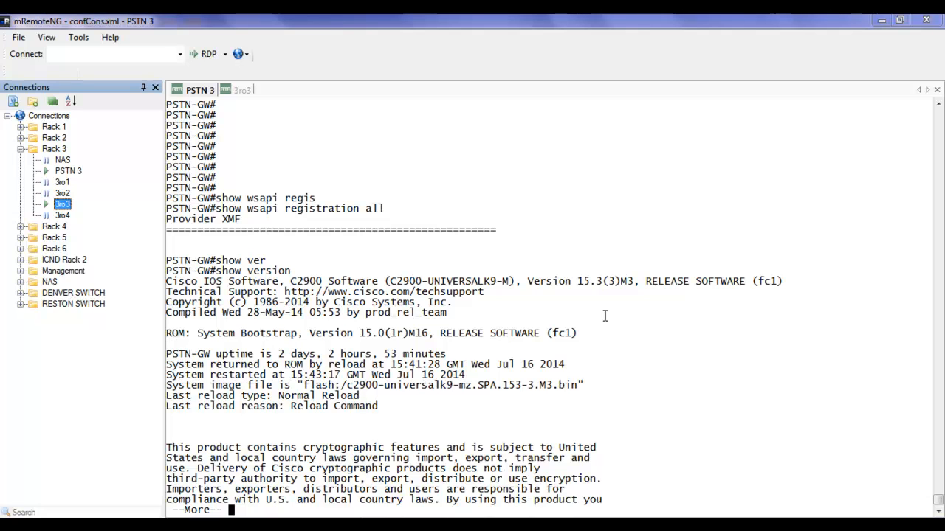
pyautogui.press('q')
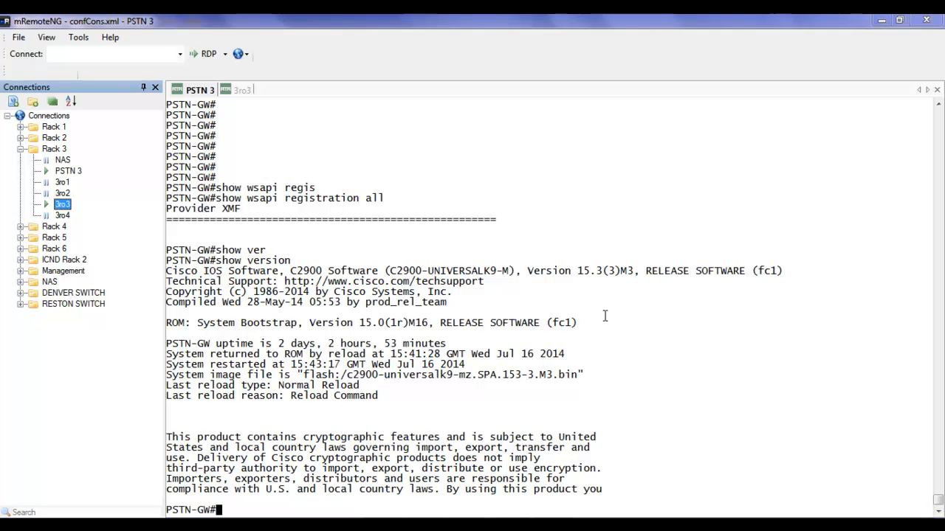
pyautogui.moveTo(621, 271); pyautogui.dragTo(567, 271)
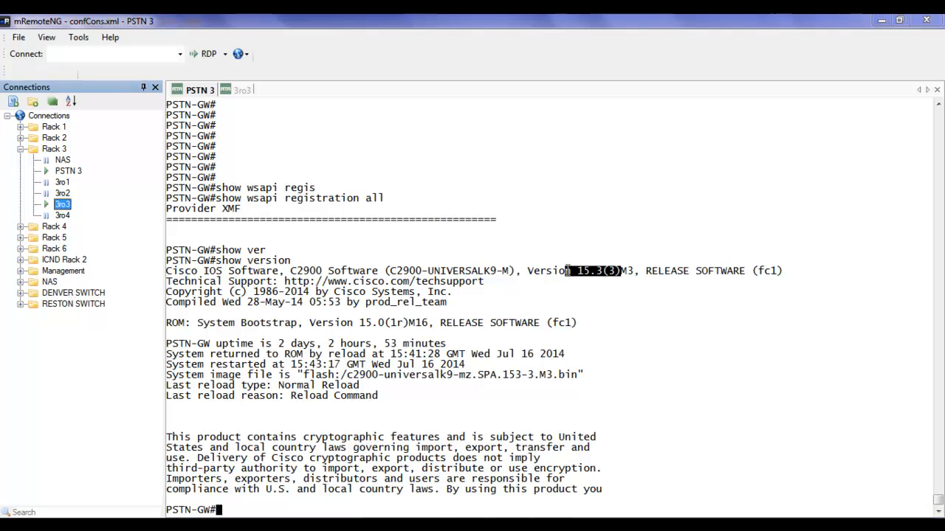
pyautogui.click(595, 338)
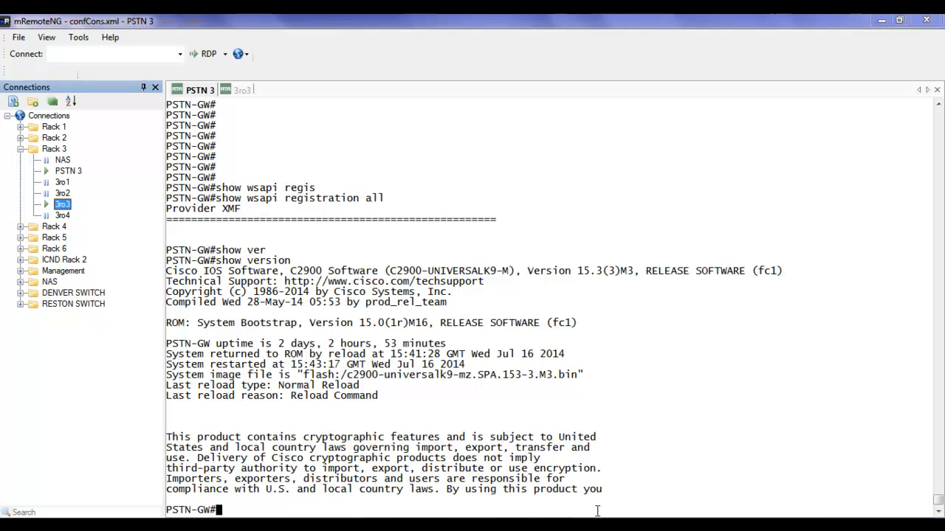
# Switch to wsapi.txt in EditPad Lite and review the prepared gateway commands, including the WSAPI source address and remote URL.
pyautogui.click(544, 525)
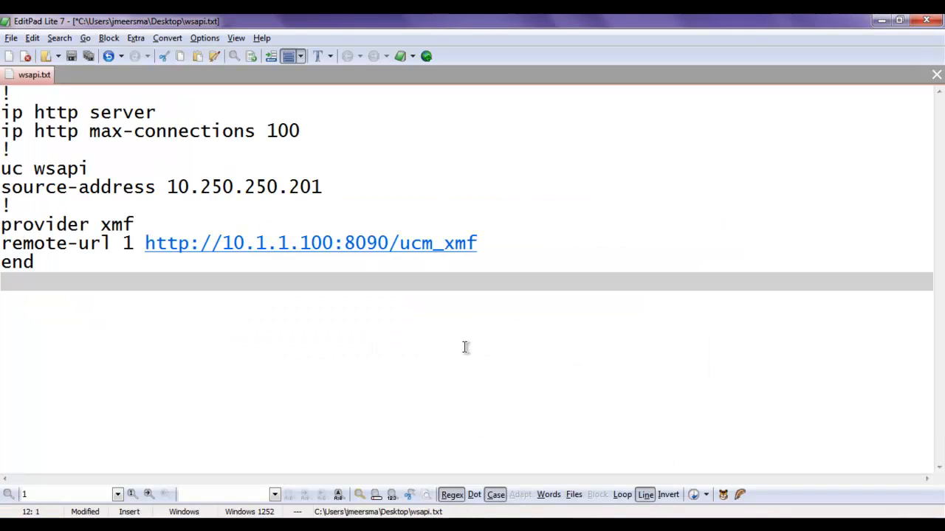
pyautogui.click(121, 98)
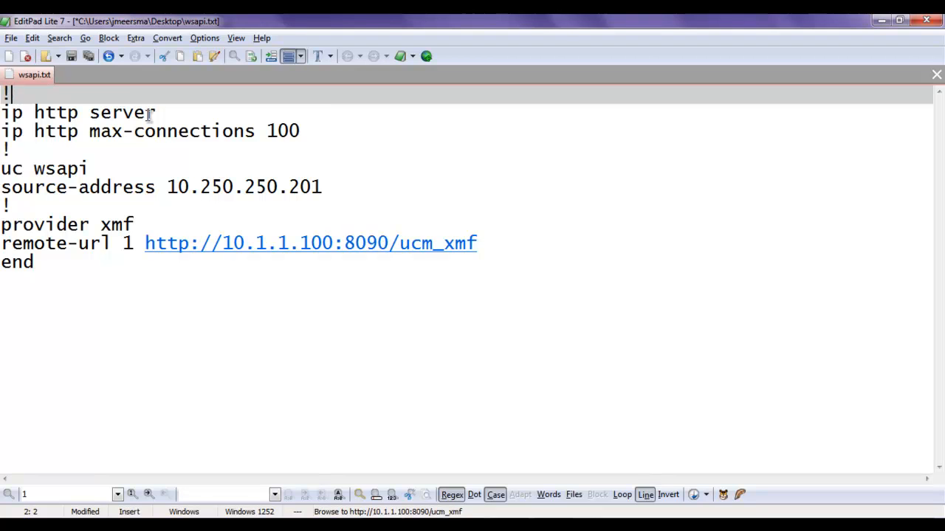
pyautogui.moveTo(333, 183); pyautogui.dragTo(165, 187)
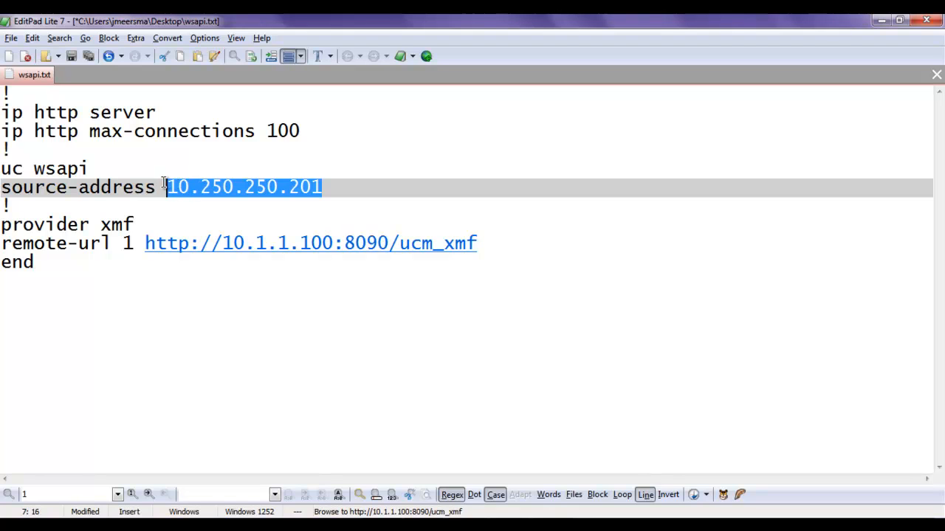
pyautogui.click(165, 187)
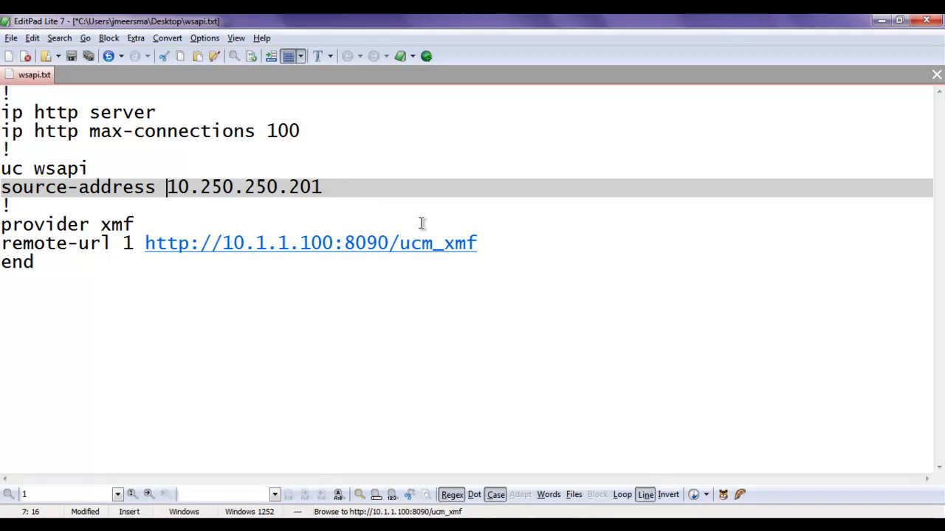
pyautogui.click(309, 263)
pyautogui.press('Return')
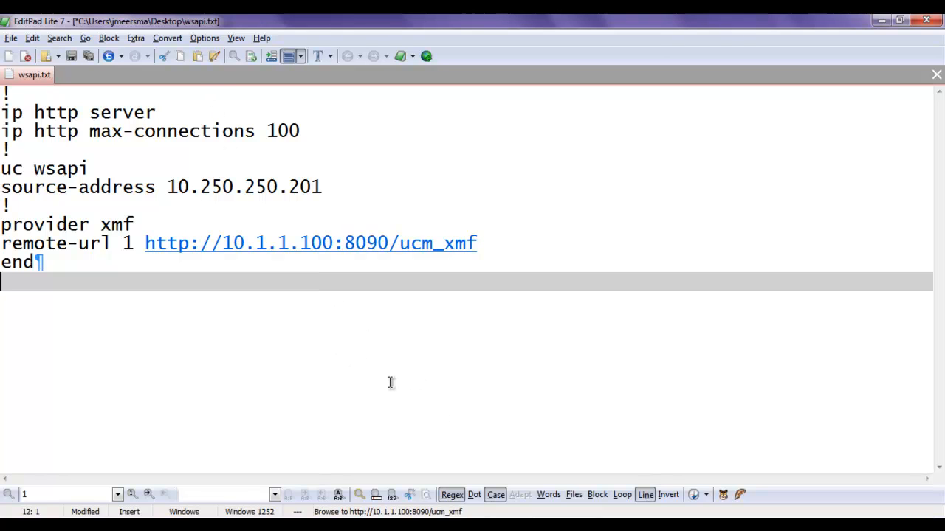
# Return to the PSTN-GW session in mRemoteNG, enter global configuration mode and enable the HTTP server with "ip http server".
pyautogui.moveTo(381, 525)
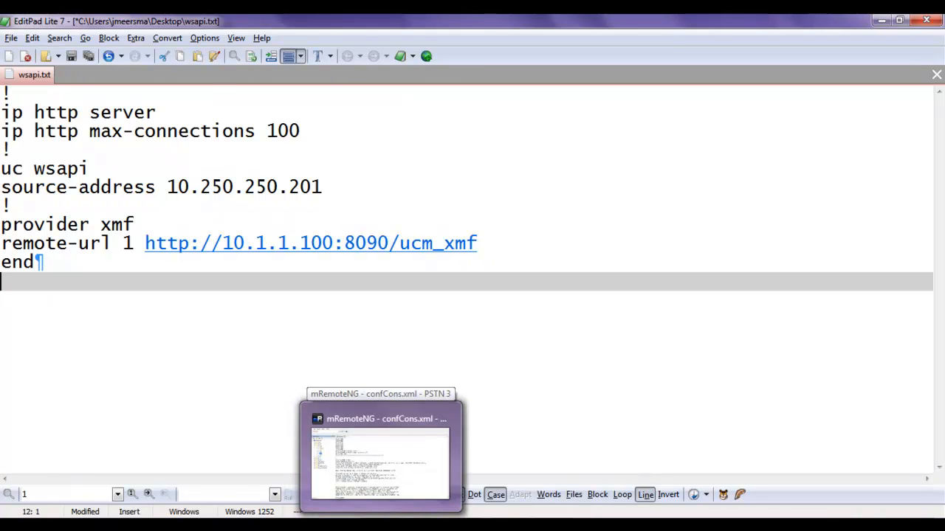
pyautogui.click(390, 458)
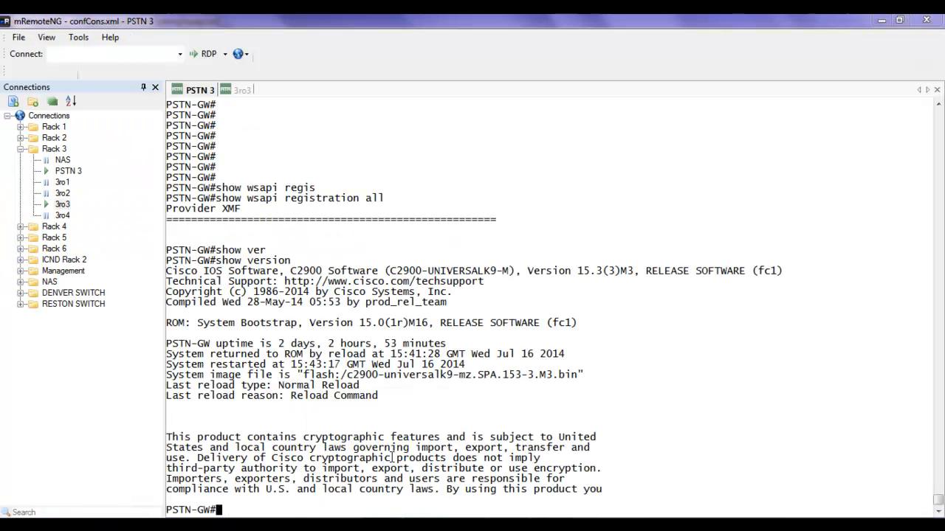
pyautogui.write('config t')
pyautogui.press('Return')
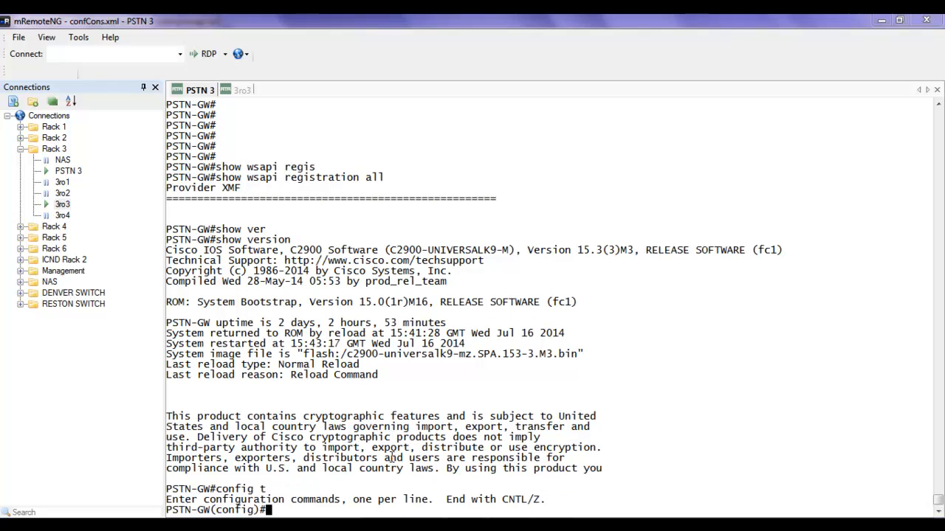
pyautogui.write('ip http server')
pyautogui.press('Return')
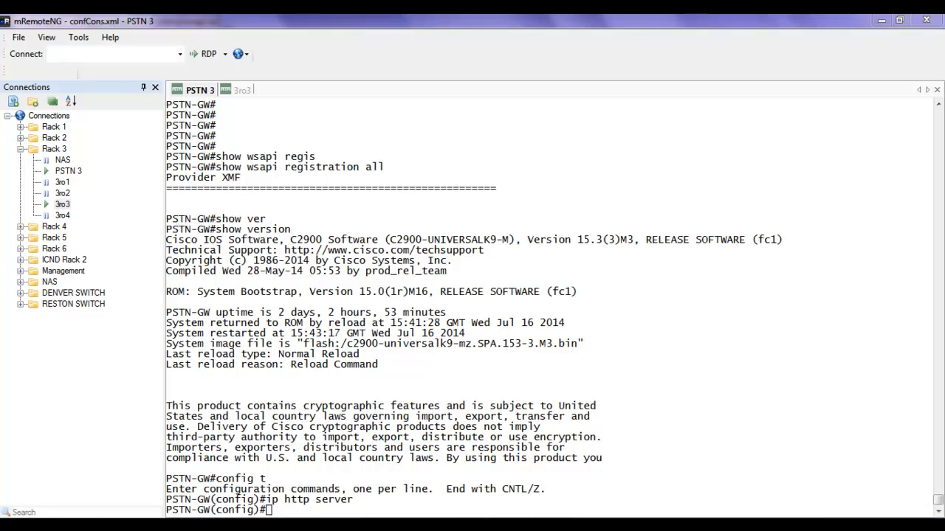
# Limit the gateway's concurrent HTTP server connections with "ip http max-connections 100".
pyautogui.hotkey('alt', 'Tab')
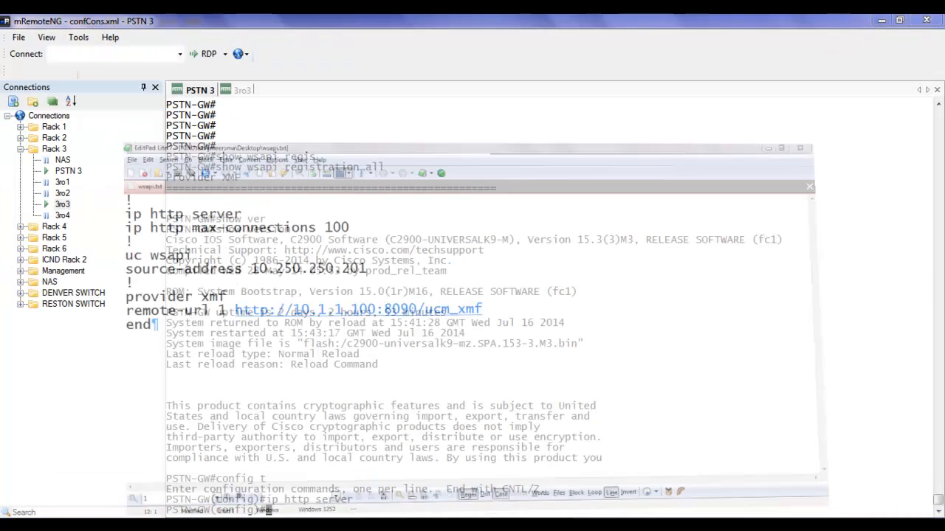
pyautogui.write('u')
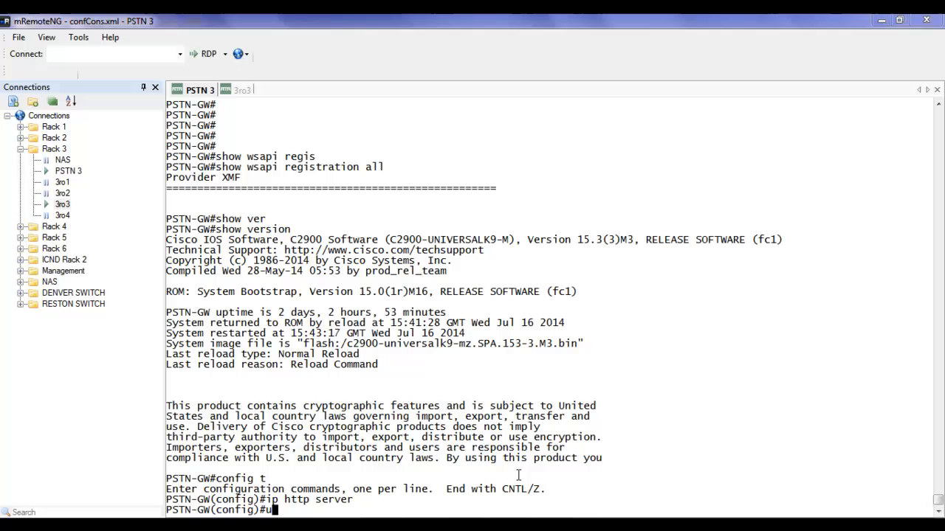
pyautogui.press('BackSpace')
pyautogui.write('ip http')
pyautogui.press('Tab')
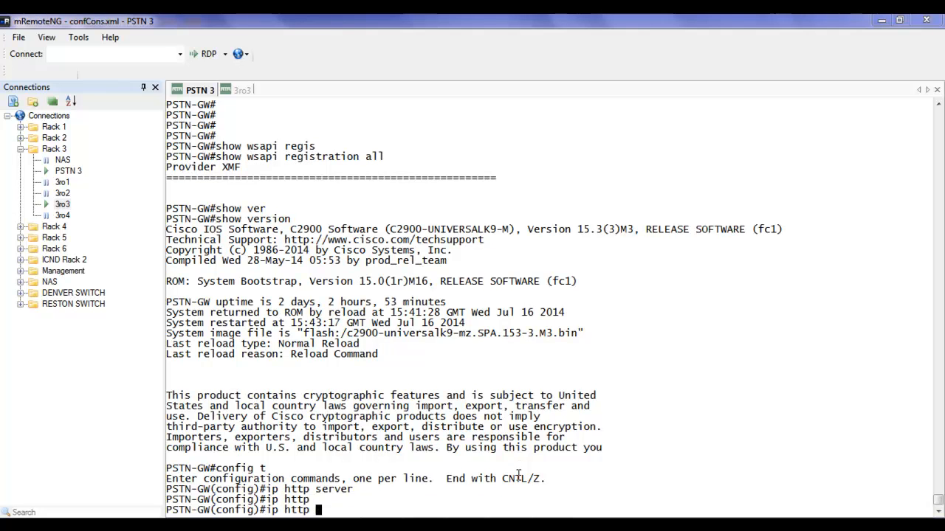
pyautogui.write('s')
pyautogui.press('Tab')
pyautogui.write('er')
pyautogui.press('Tab')
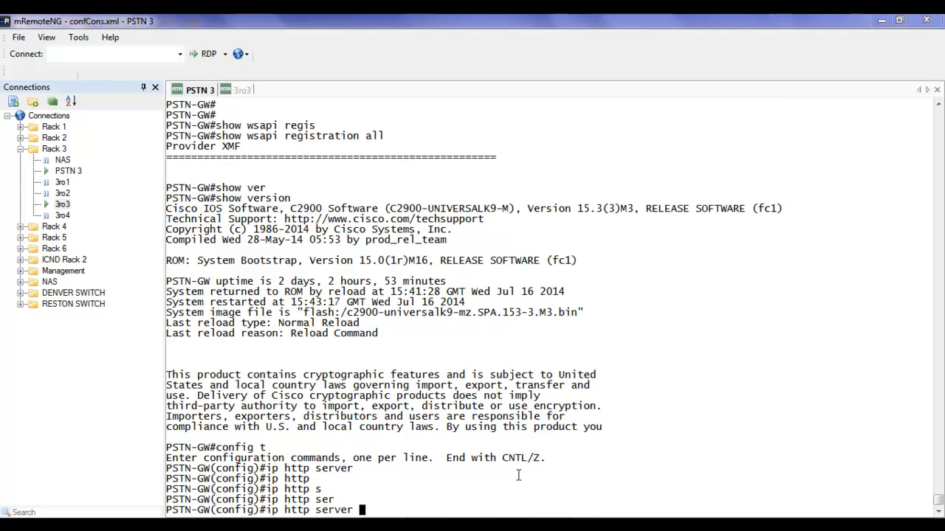
pyautogui.write('m')
pyautogui.press('Tab')
pyautogui.press('BackSpace')
pyautogui.press('BackSpace')
pyautogui.press('BackSpace')
pyautogui.press('BackSpace')
pyautogui.press('BackSpace')
pyautogui.press('BackSpace')
pyautogui.press('BackSpace')
pyautogui.press('BackSpace')
pyautogui.write('max')
pyautogui.press('Tab')
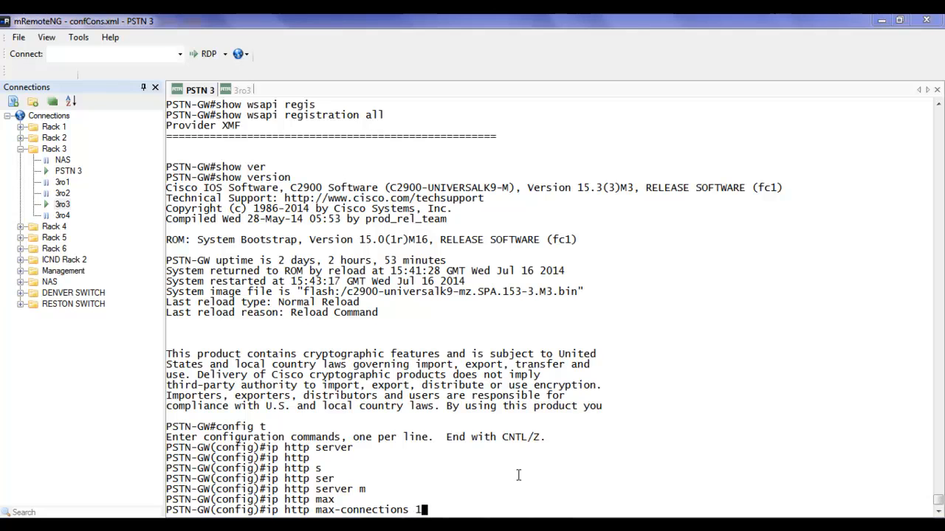
pyautogui.write('?')
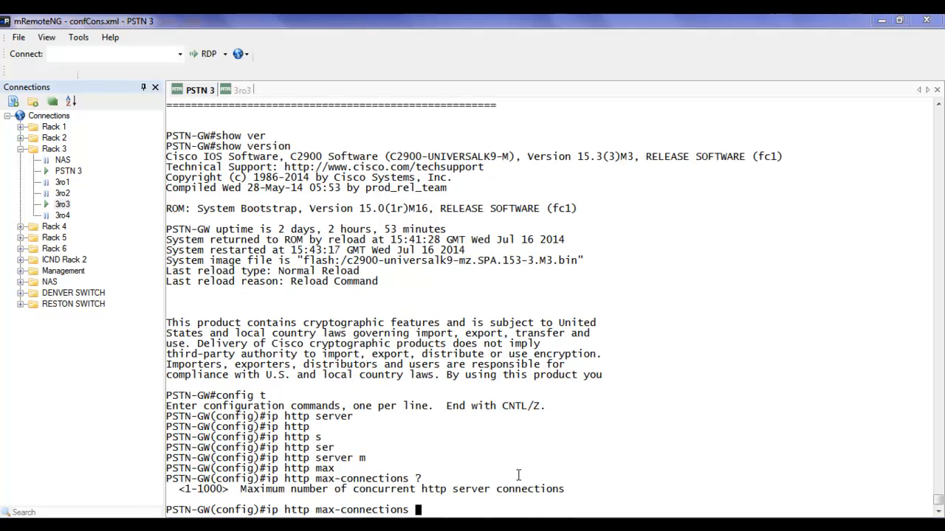
pyautogui.write('100')
pyautogui.press('Return')
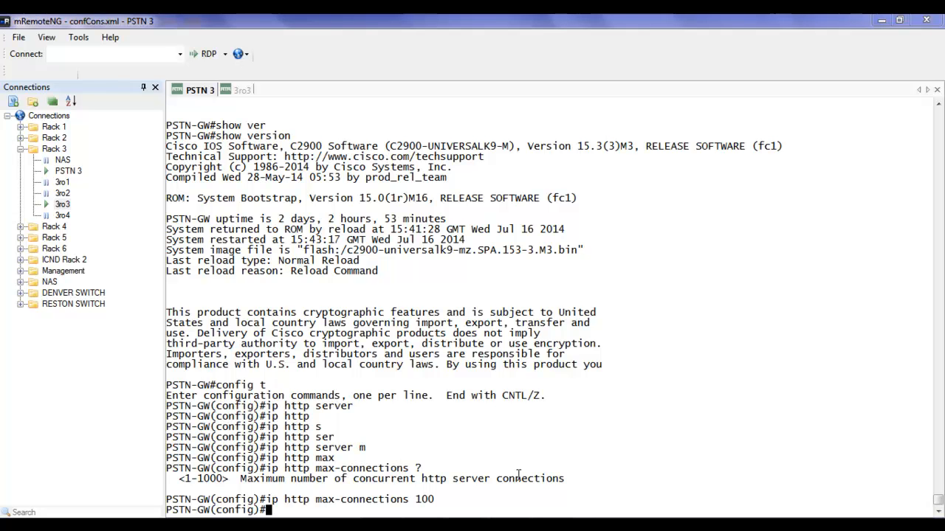
# Enter "uc wsapi" configuration mode and set the WSAPI source address to 10.250.250.201.
pyautogui.write('uc wsapi')
pyautogui.press('Return')
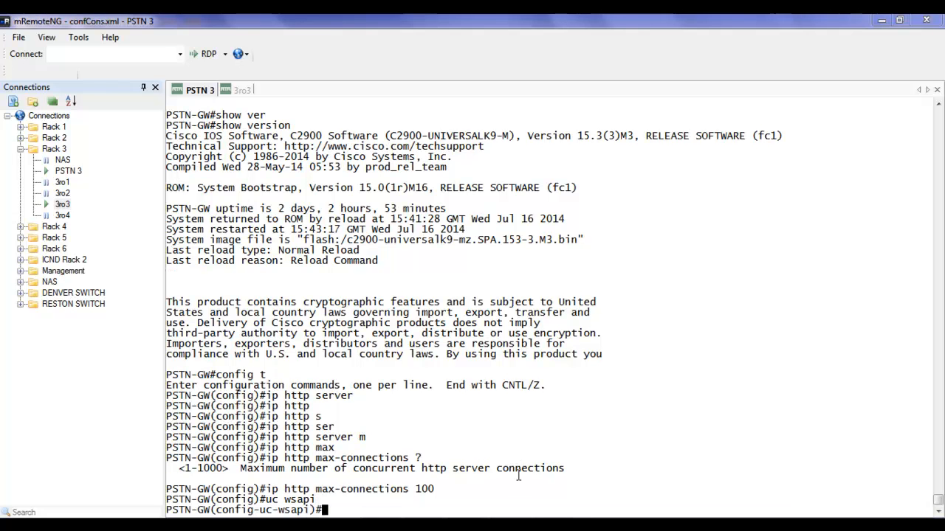
pyautogui.write('sour')
pyautogui.press('Tab')
pyautogui.write('10.250.')
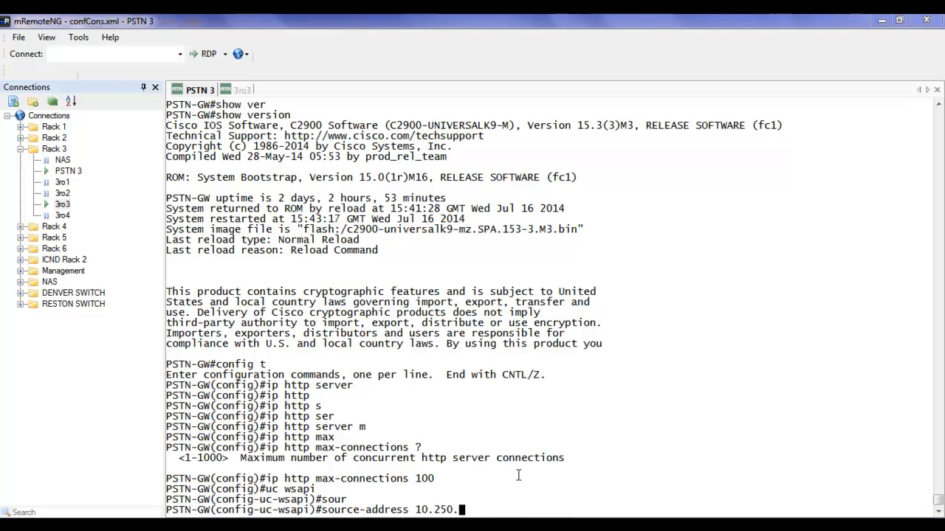
pyautogui.write('250.201\\')
pyautogui.press('Return')
pyautogui.press('Up')
pyautogui.press('BackSpace')
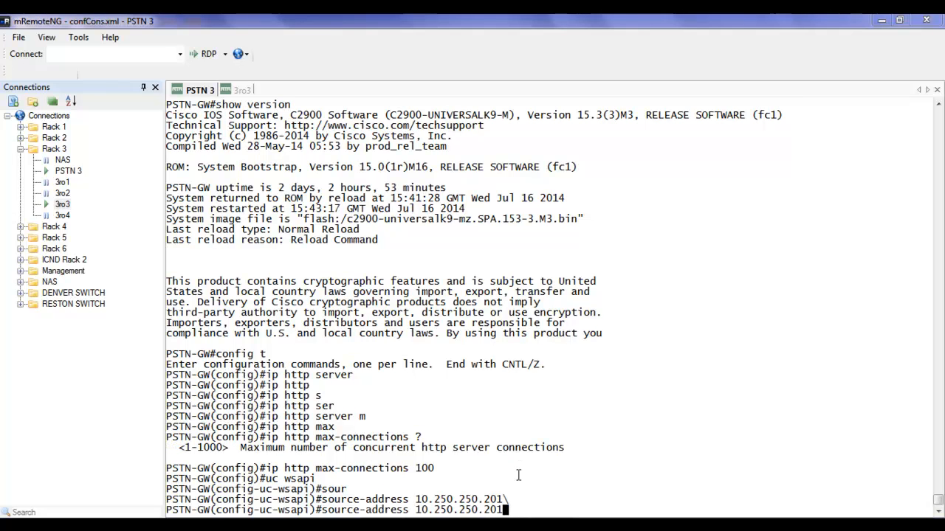
pyautogui.press('Return')
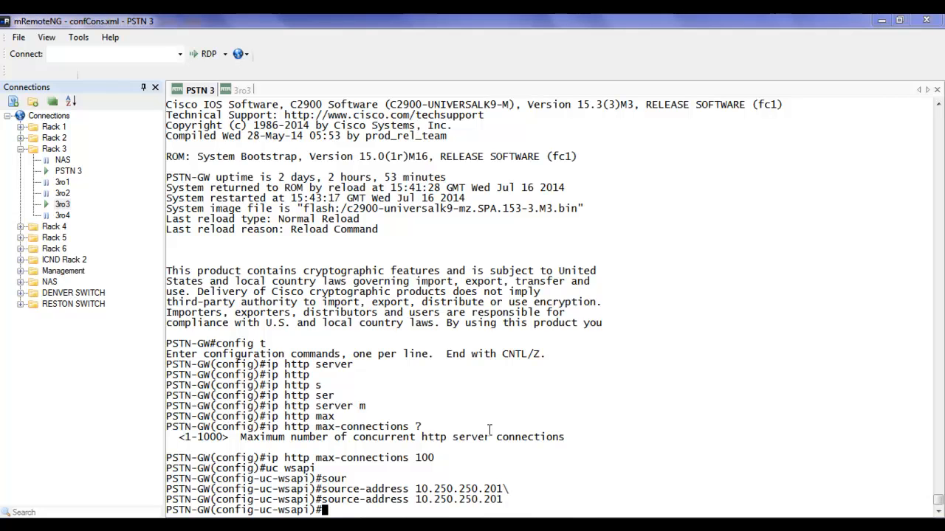
pyautogui.write('provi')
pyautogui.press('Tab')
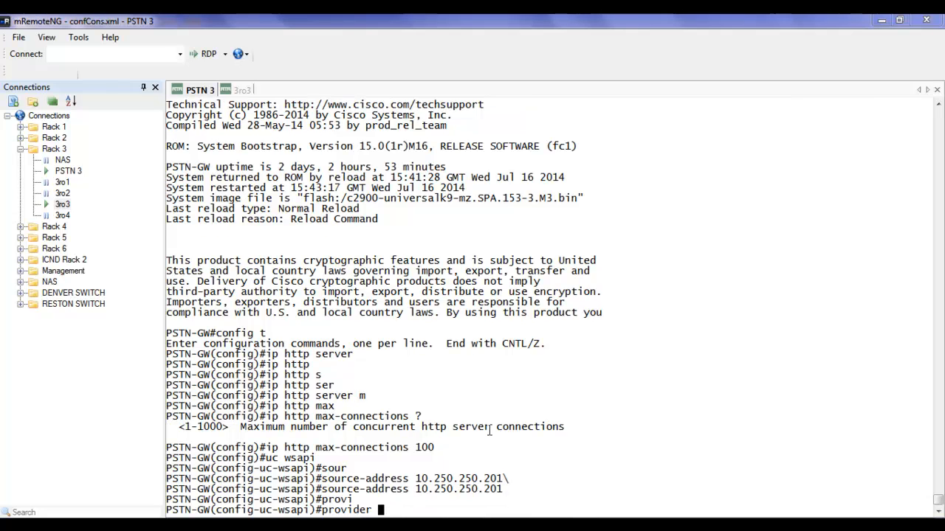
pyautogui.write('xmf')
pyautogui.press('Return')
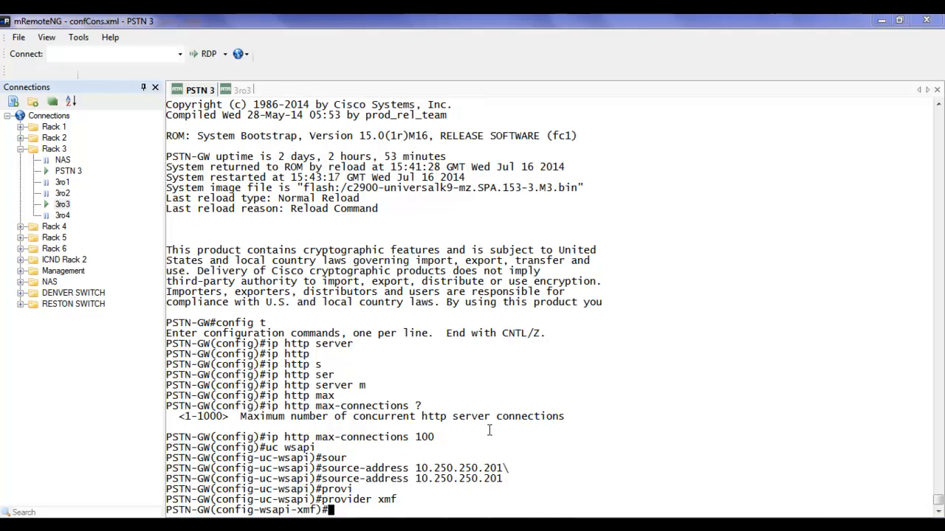
pyautogui.write('rem')
pyautogui.press('Tab')
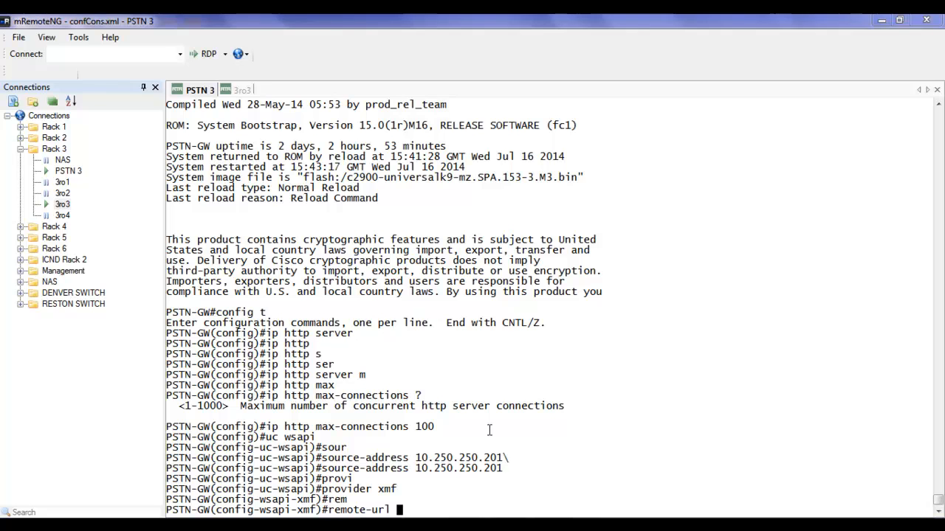
pyautogui.write('1 http://10.1.1.100')
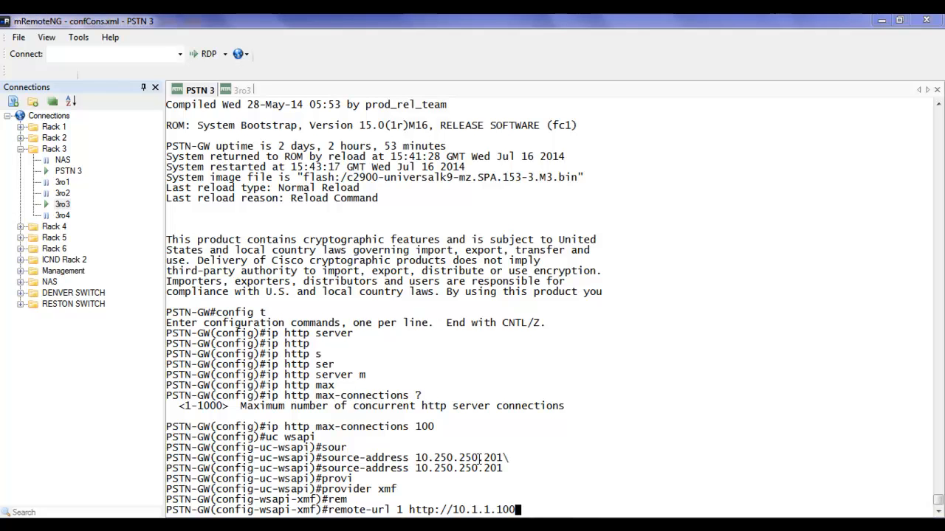
pyautogui.write(':8090/ucm')
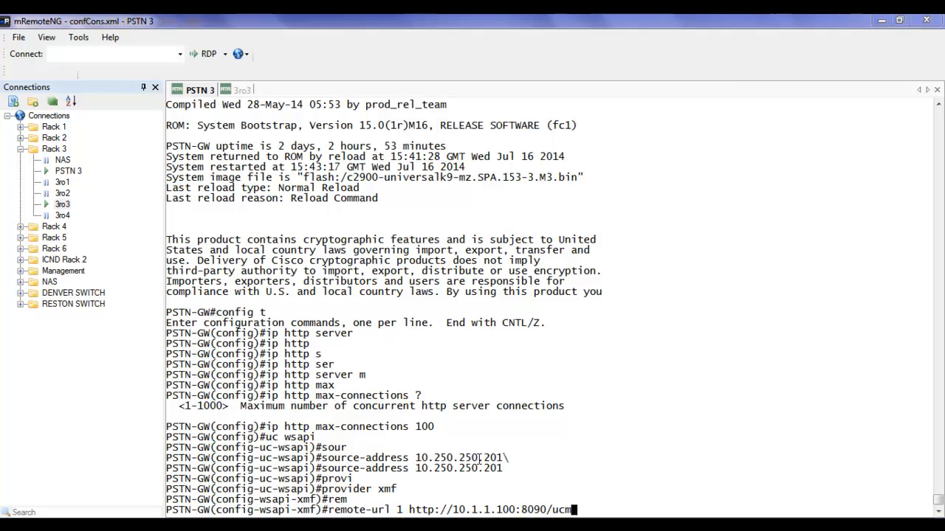
pyautogui.write('_xmf')
pyautogui.press('Return')
pyautogui.write('end')
pyautogui.press('Return')
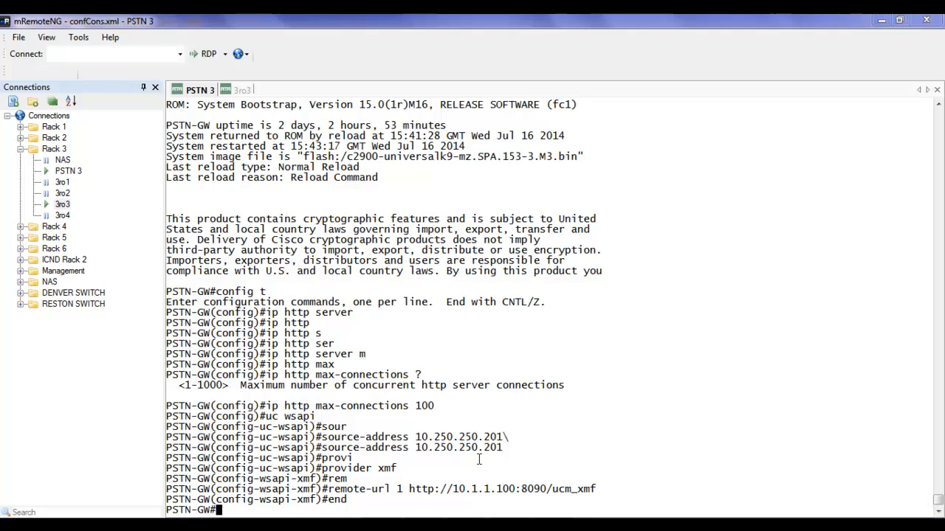
# Run "show wsapi registration all" and examine the application URL, provider URL and prober state of the XMF registration.
pyautogui.press('Return')
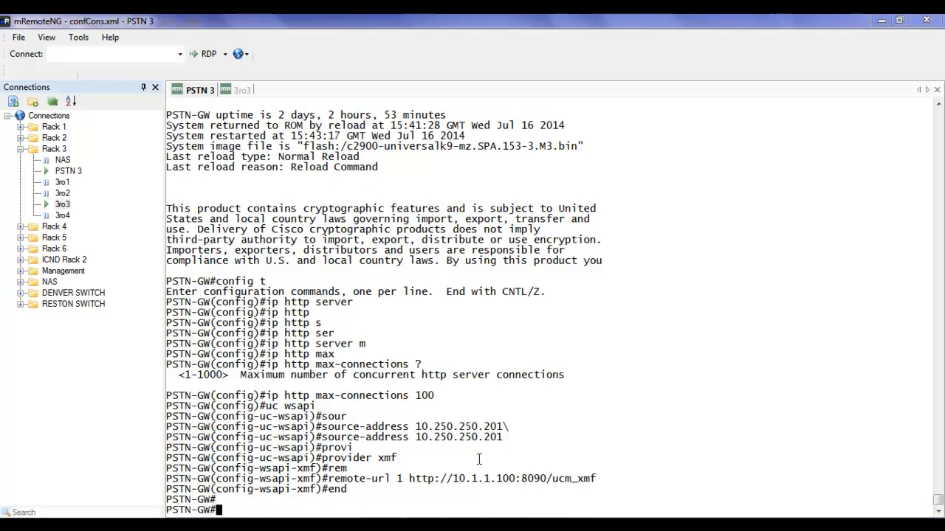
pyautogui.write('show wsapi reg')
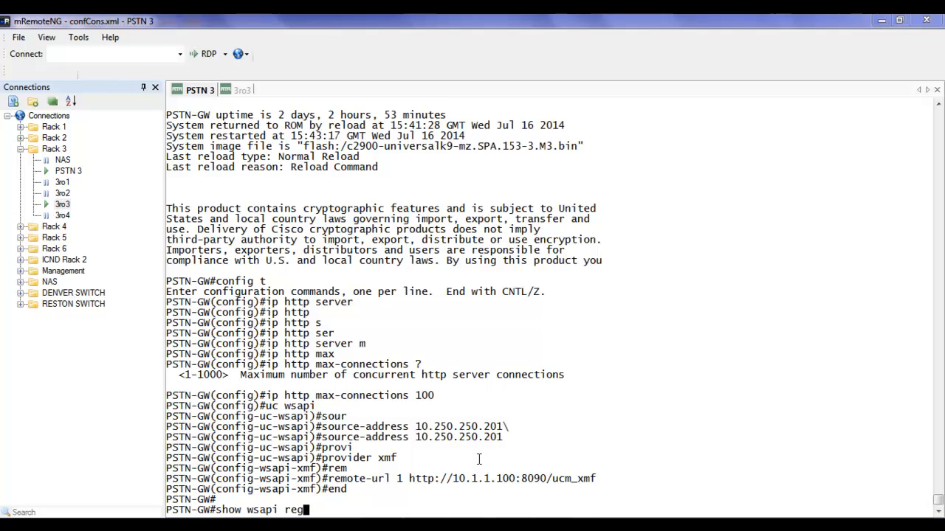
pyautogui.press('Tab')
pyautogui.write('all')
pyautogui.press('Return')
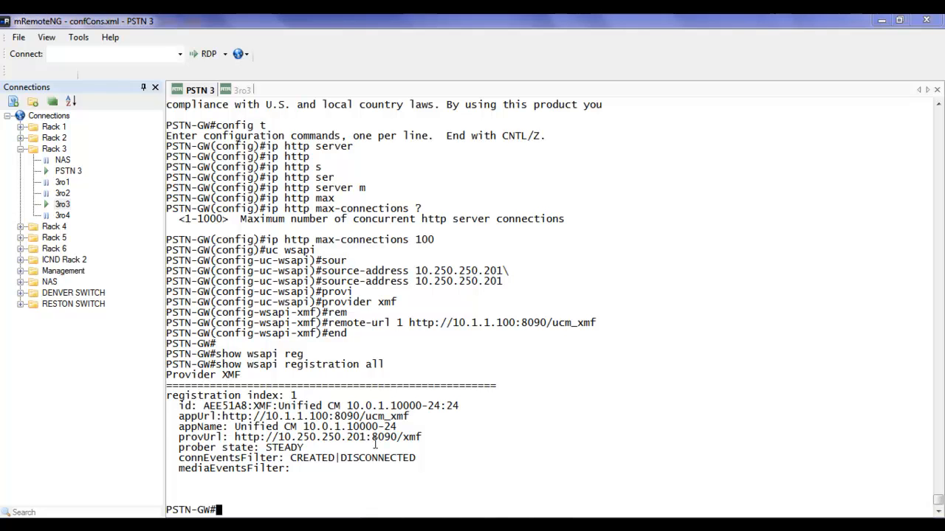
pyautogui.moveTo(332, 416); pyautogui.dragTo(266, 416)
pyautogui.moveTo(366, 437); pyautogui.dragTo(272, 437)
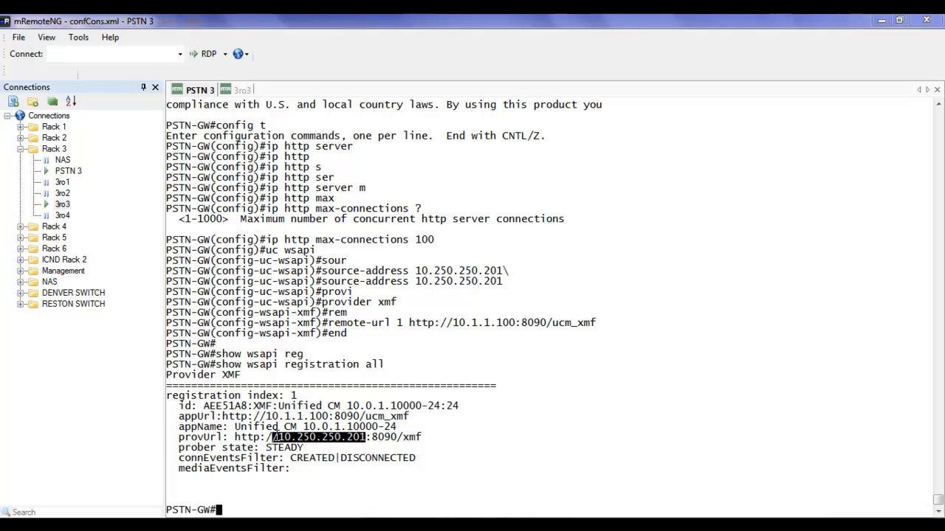
pyautogui.click(307, 449)
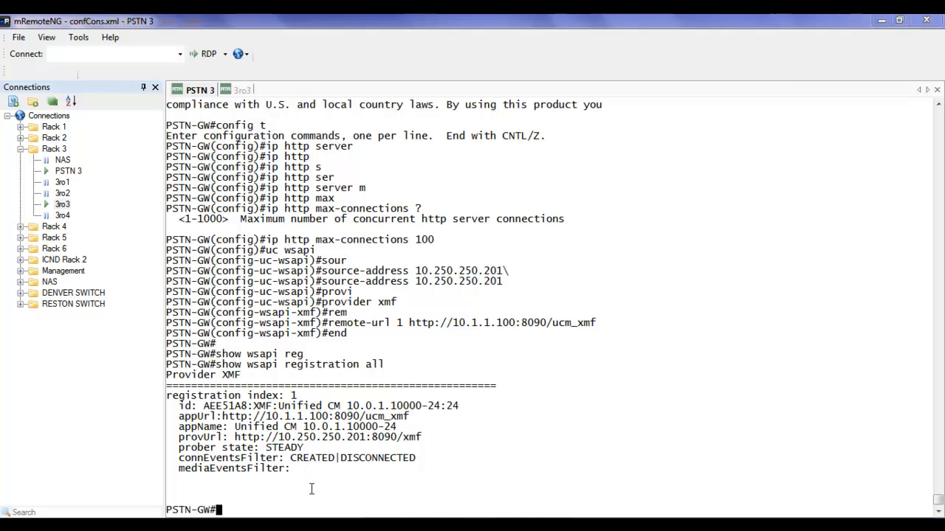
# Run "show call media-forking" on the gateway to check for active forking sessions before a call.
pyautogui.write('show')
pyautogui.write('call')
pyautogui.press('Tab')
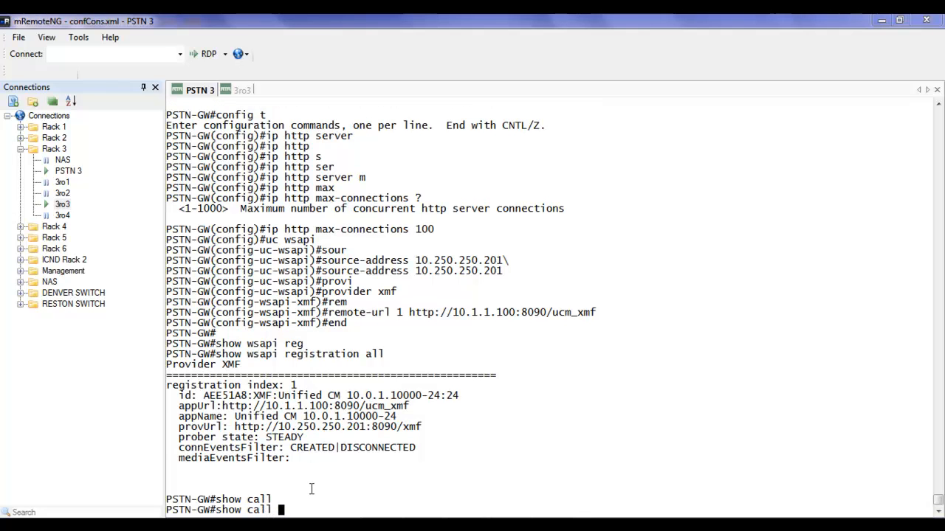
pyautogui.write('me')
pyautogui.press('Tab')
pyautogui.press('Return')
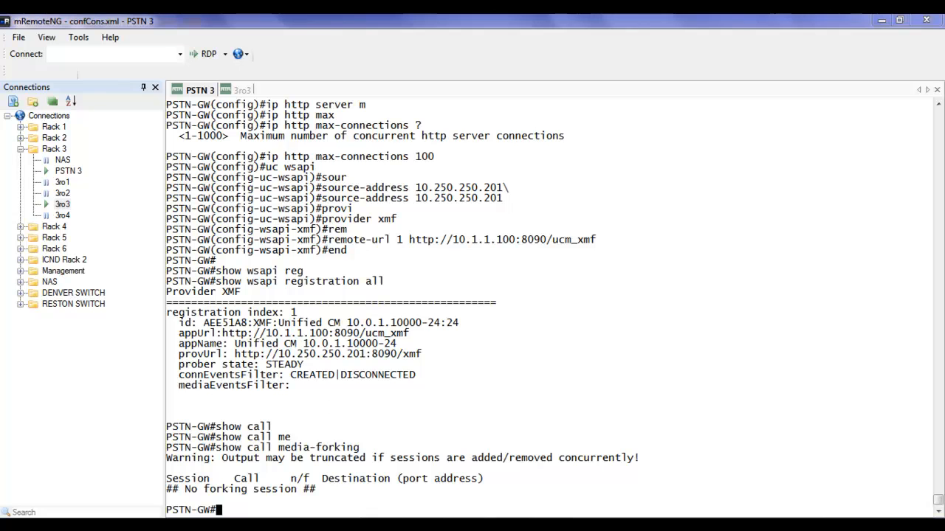
# Switch to the Cisco IP Phone softphone, answer the incoming test call on speaker, and briefly hold and resume it.
pyautogui.click(410, 526)
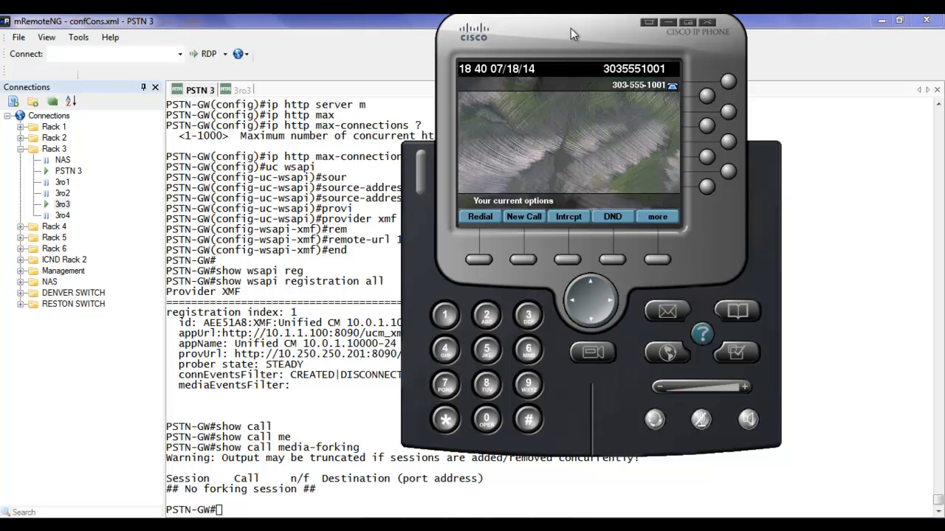
pyautogui.moveTo(570, 28)
pyautogui.mouseDown()
pyautogui.moveTo(557, 53)
pyautogui.moveTo(578, 34)
pyautogui.mouseUp()
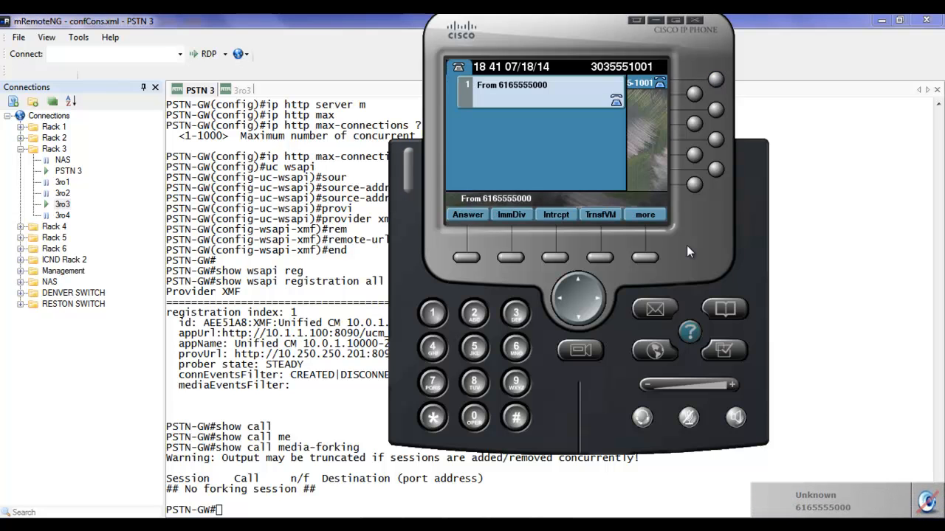
pyautogui.click(738, 415)
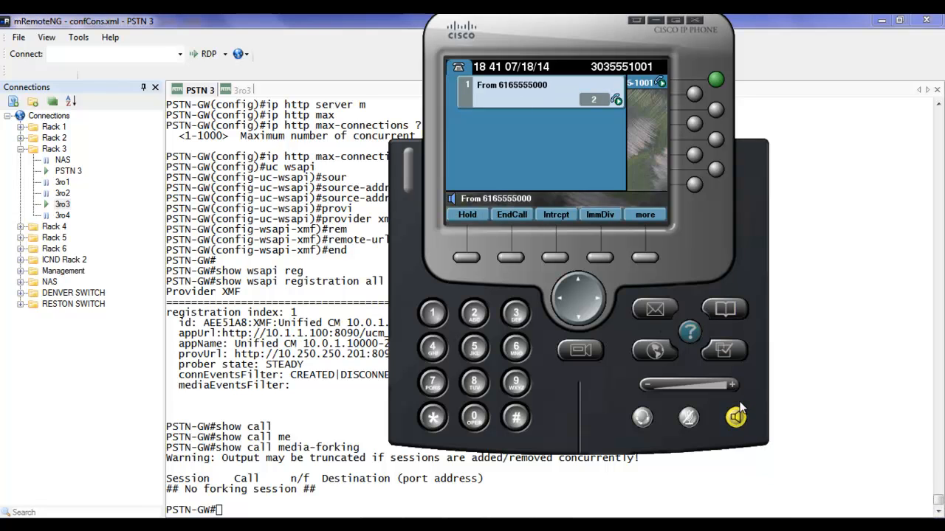
pyautogui.click(467, 258)
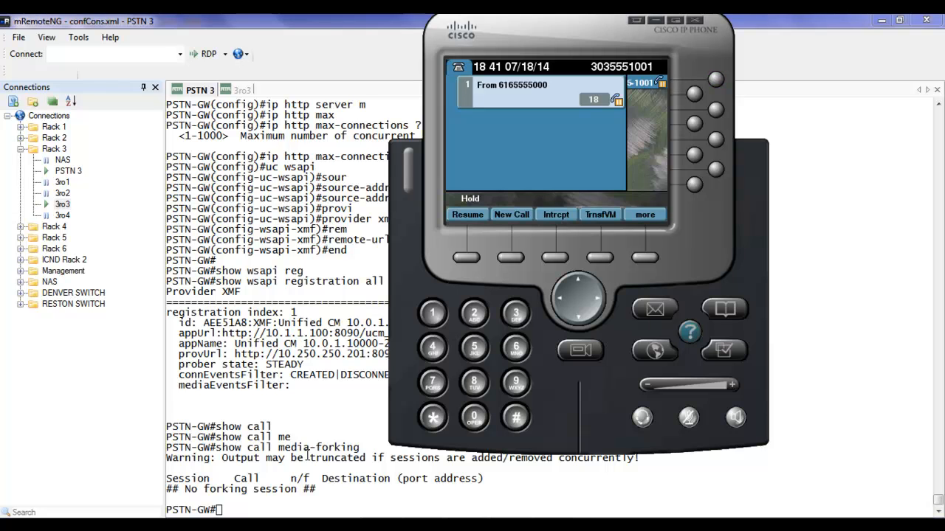
pyautogui.click(466, 258)
# Rerun "show call media-forking" on the gateway during the active call and put the softphone call on hold.
pyautogui.press('Up')
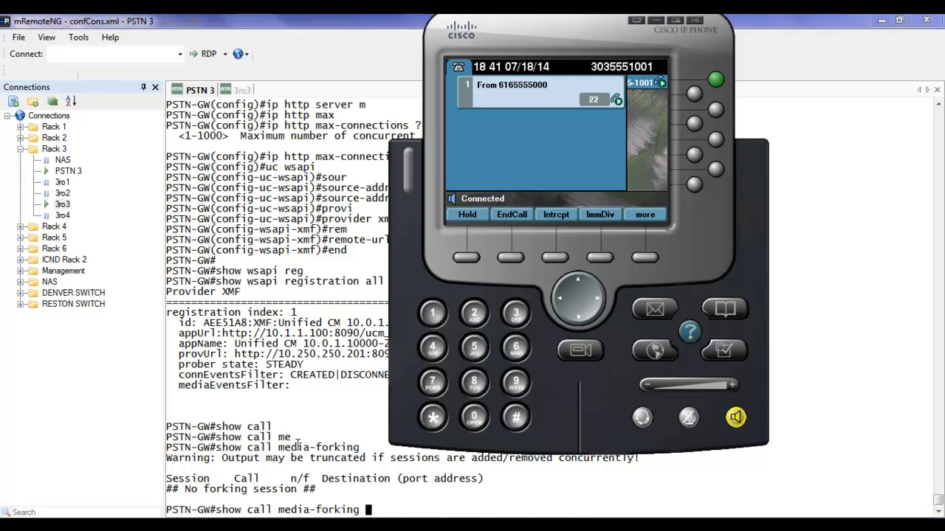
pyautogui.press('Return')
pyautogui.moveTo(576, 27); pyautogui.dragTo(816, 15)
pyautogui.click(707, 248)
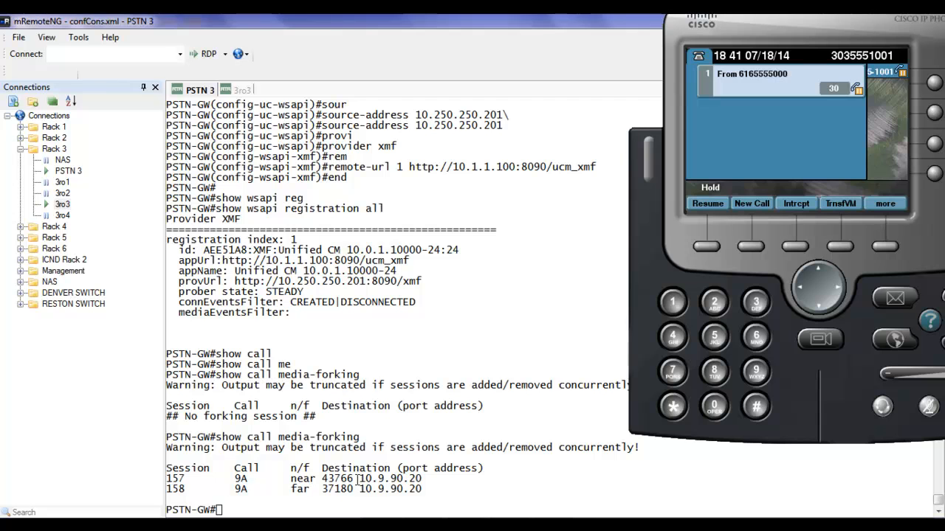
# Examine the destination ports and IP addresses of the near and far forked media streams.
pyautogui.click(425, 480)
pyautogui.moveTo(426, 479); pyautogui.dragTo(363, 493)
pyautogui.click(360, 482)
pyautogui.click(361, 492)
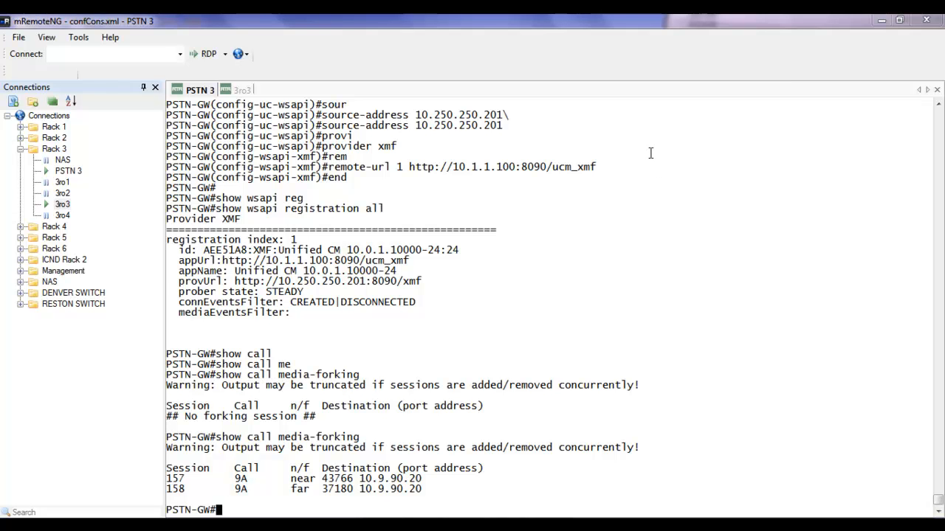
# Minimize mRemoteNG and switch to the Firefox browser containing the Cisco Unified CM and MediaSense pages.
pyautogui.click(883, 20)
pyautogui.click(442, 359)
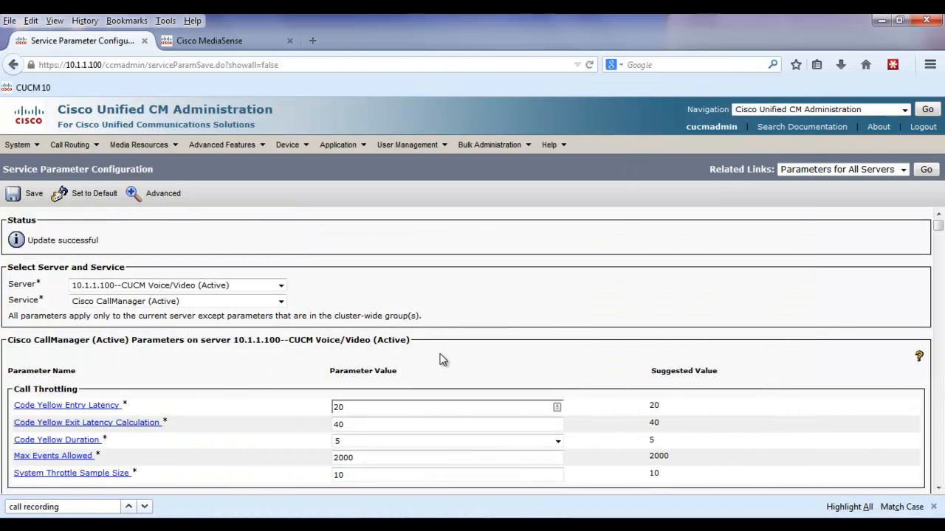